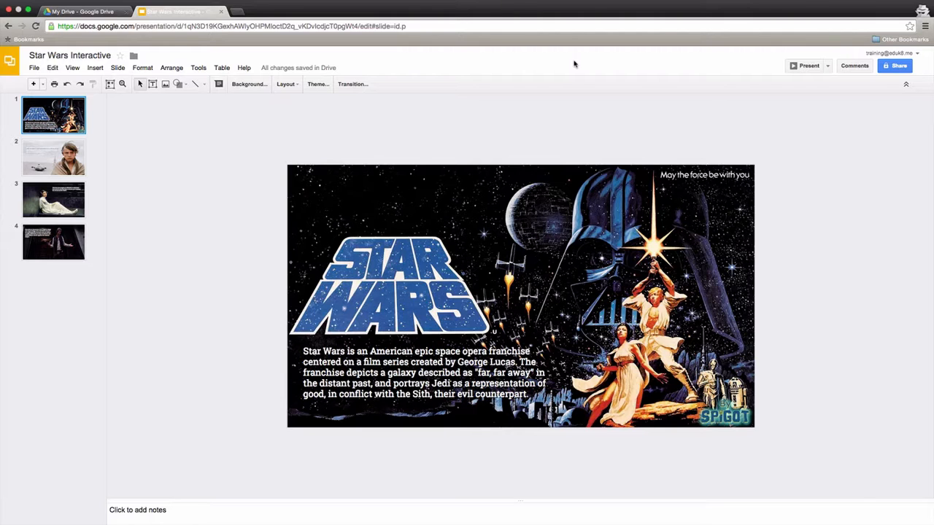
Play the slideshow from the Star Wars title slide through to the Han Solo slide and exit it.
left_click(801, 67)
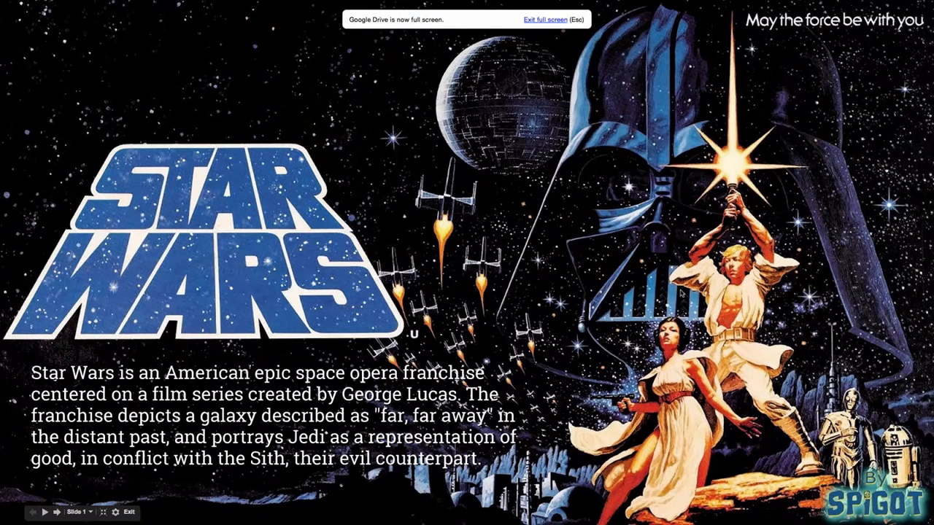
left_click(681, 293)
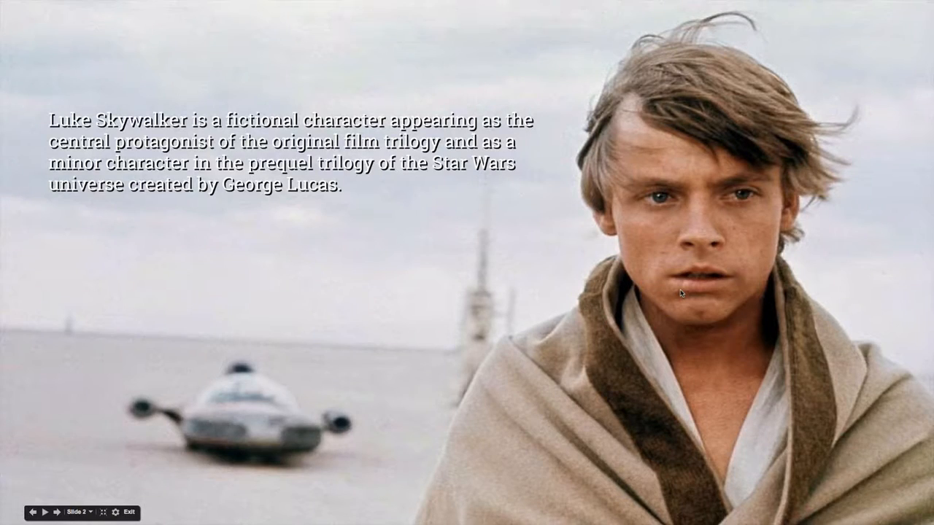
left_click(679, 293)
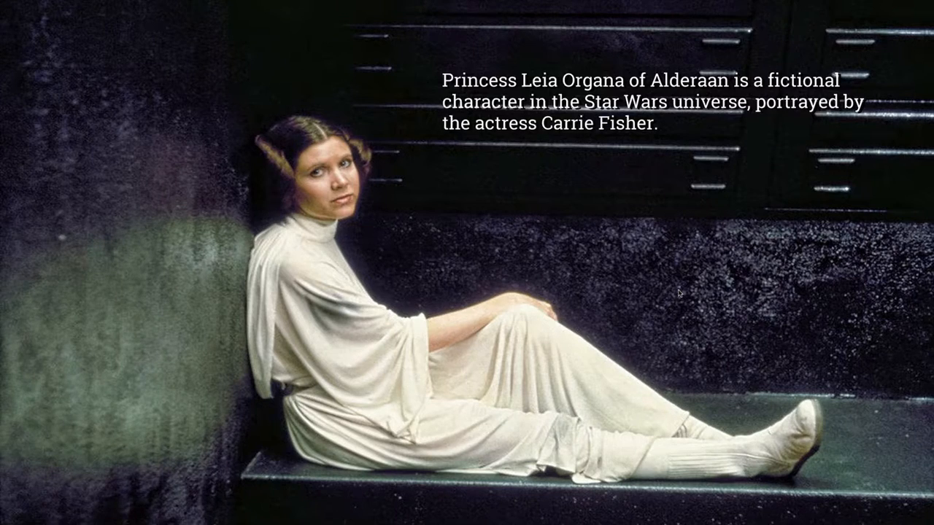
left_click(679, 293)
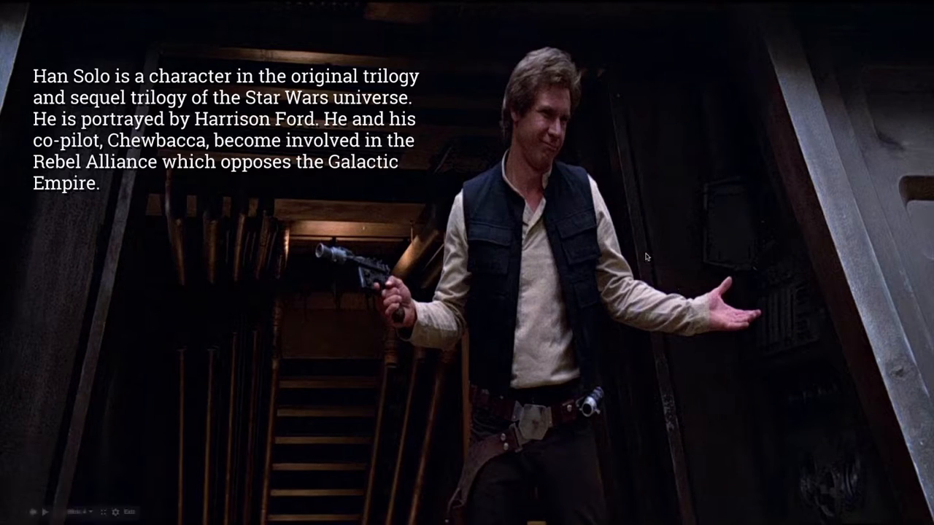
key("Escape")
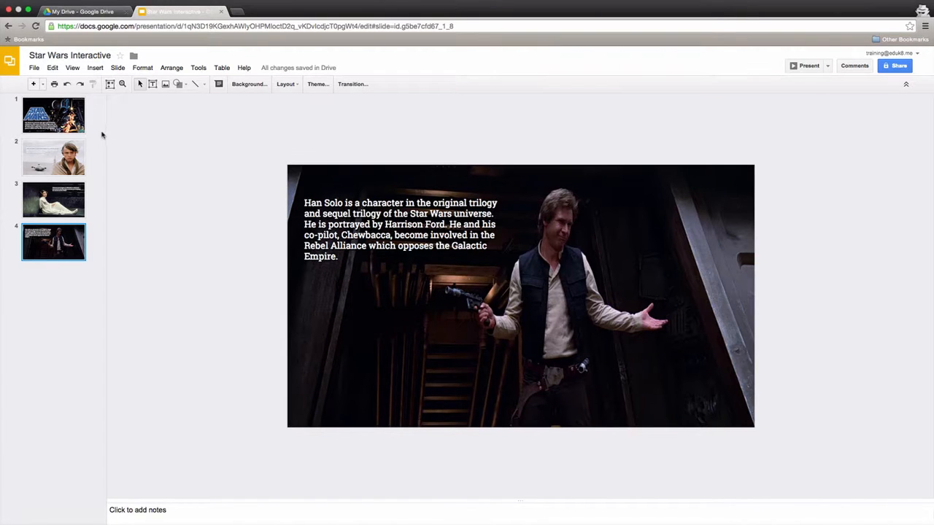
Review the four slides one after another in the editor.
left_click(53, 117)
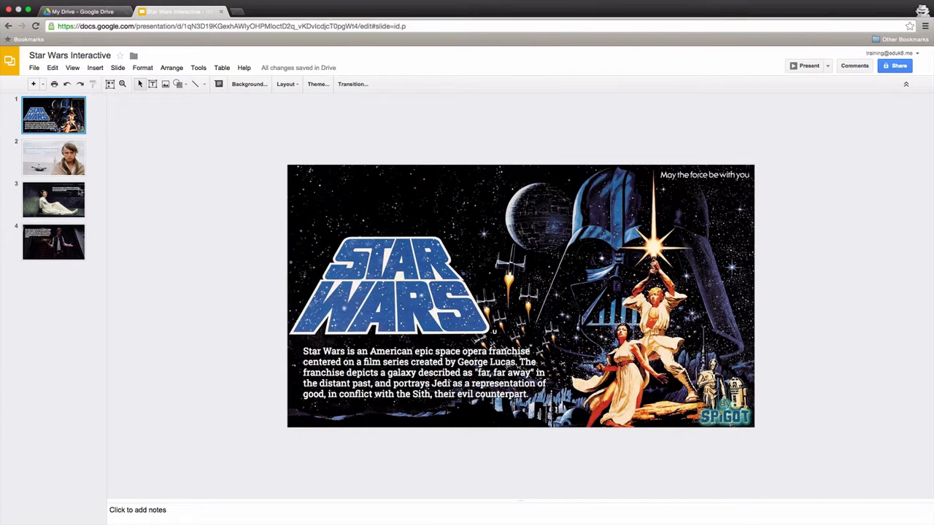
left_click(58, 166)
left_click(62, 214)
left_click(61, 247)
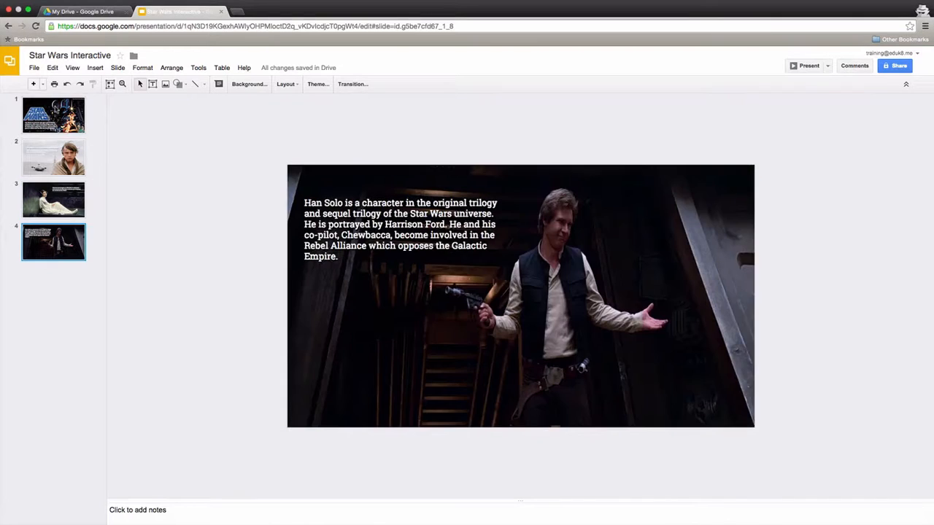
Draw a rectangle on slide 1 that covers the whole slide and extends slightly past its edges.
left_click(60, 124)
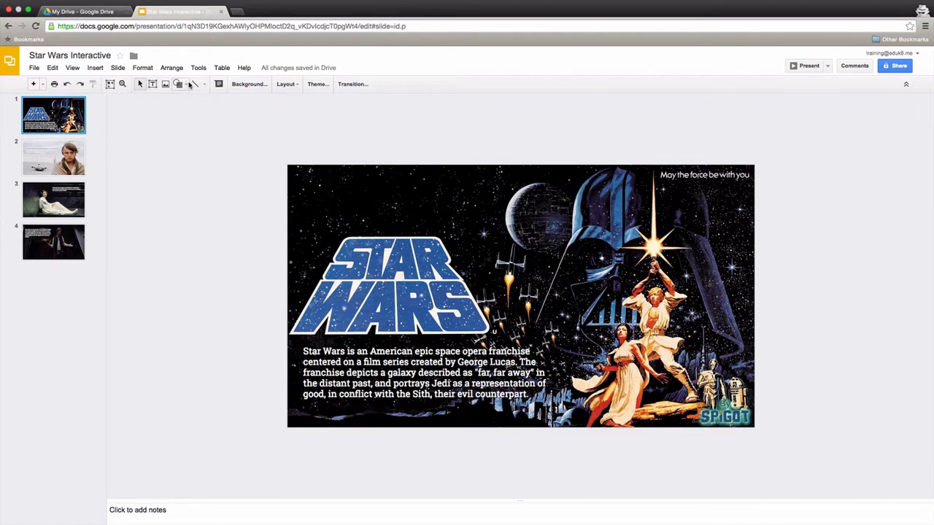
left_click(178, 83)
mouse_move(194, 104)
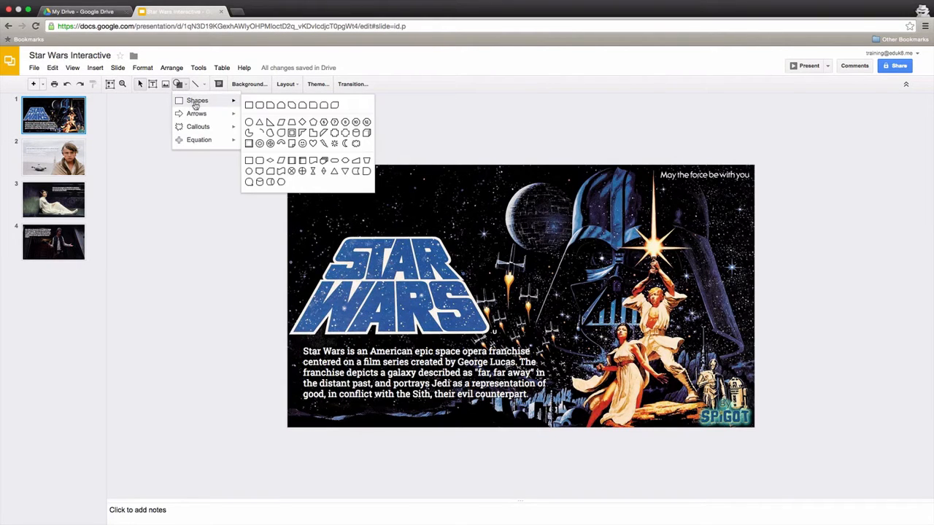
left_click(247, 103)
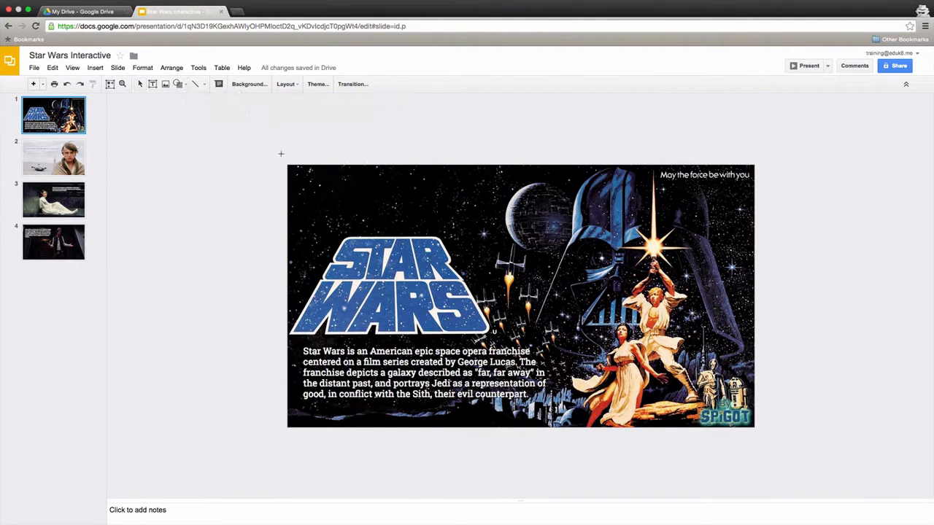
left_click_drag(278, 157, 764, 440)
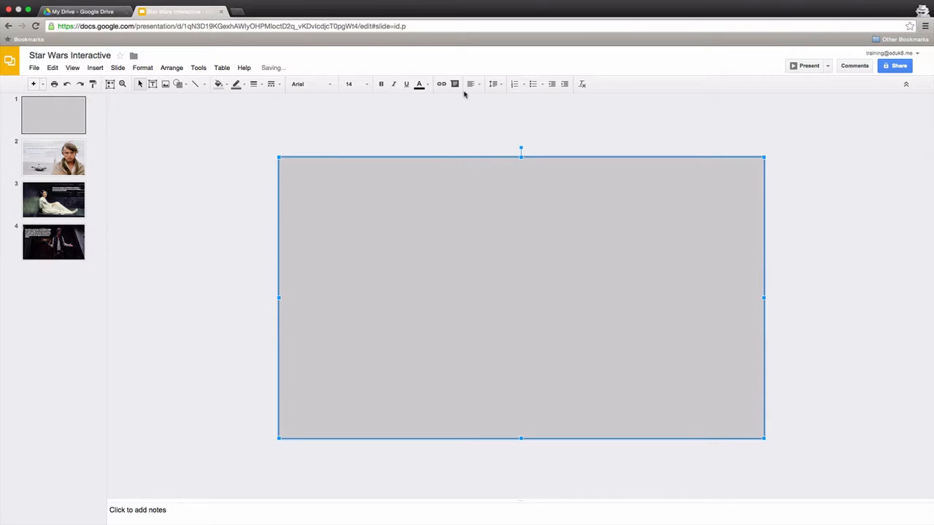
Make the fill of slide 1's covering rectangle transparent and deselect the shape.
left_click(223, 85)
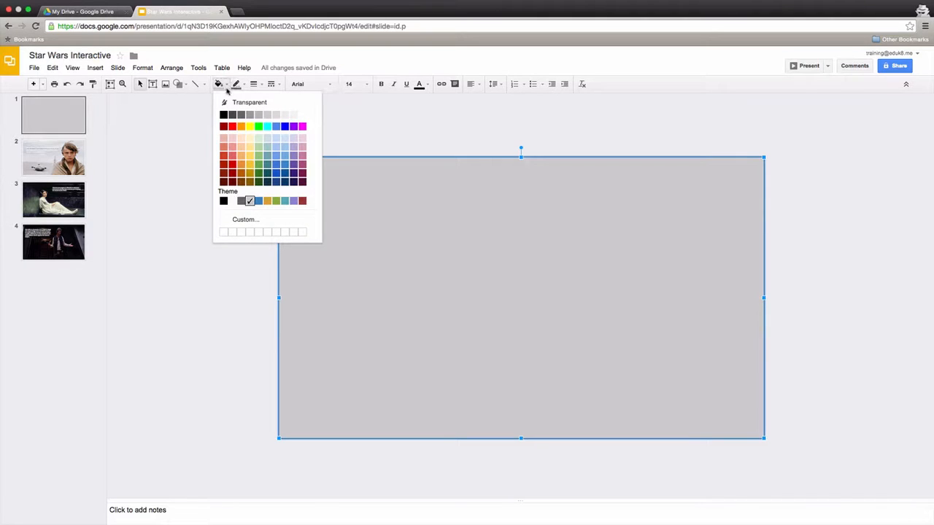
left_click(238, 104)
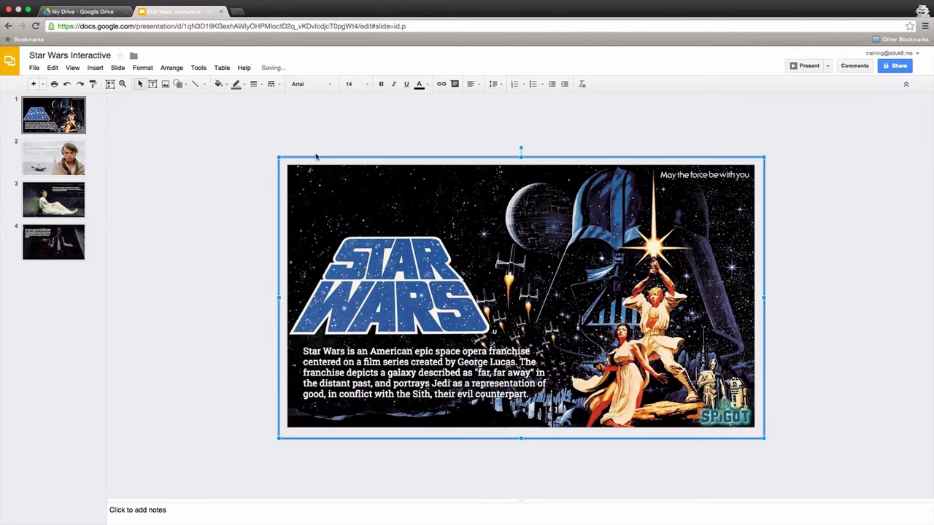
left_click(369, 137)
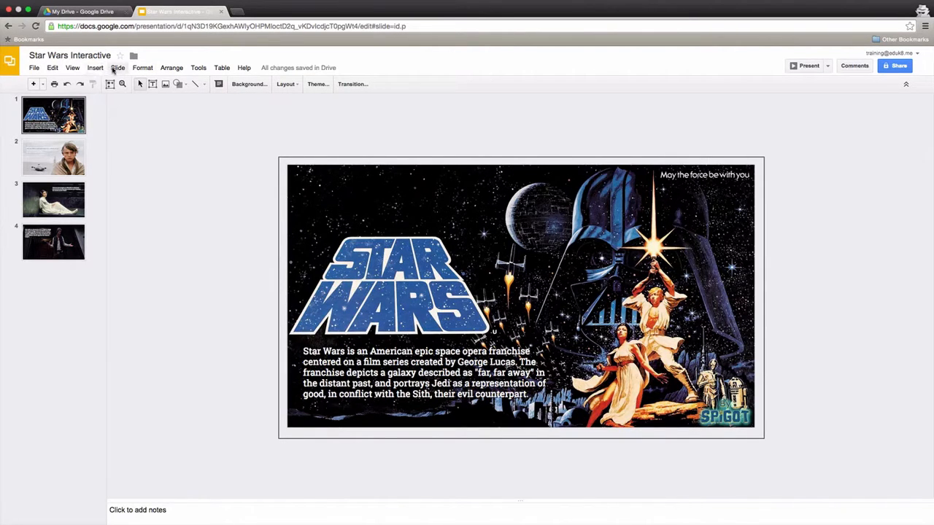
left_click(139, 68)
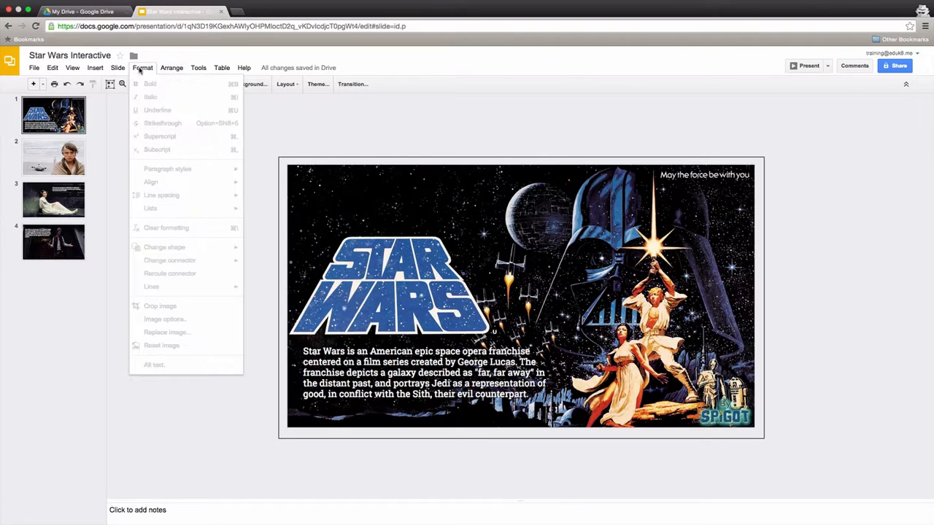
mouse_move(167, 68)
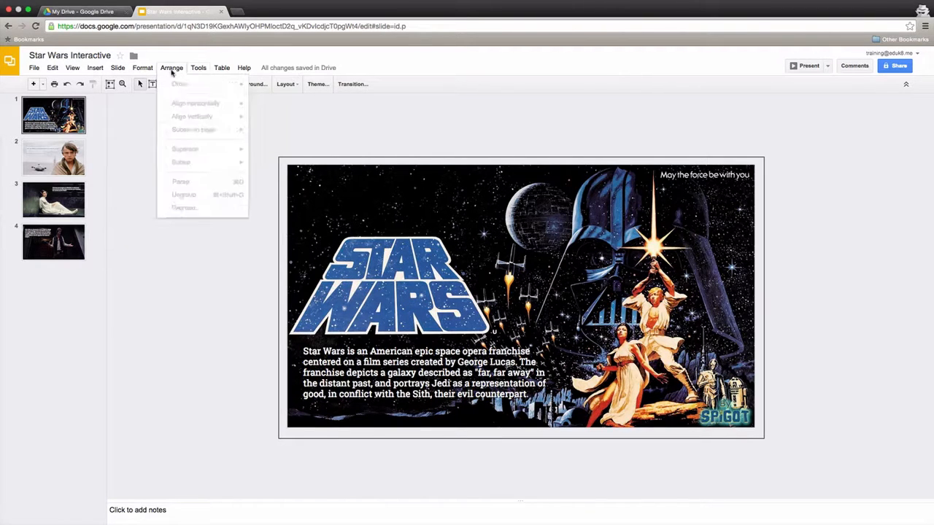
mouse_move(119, 70)
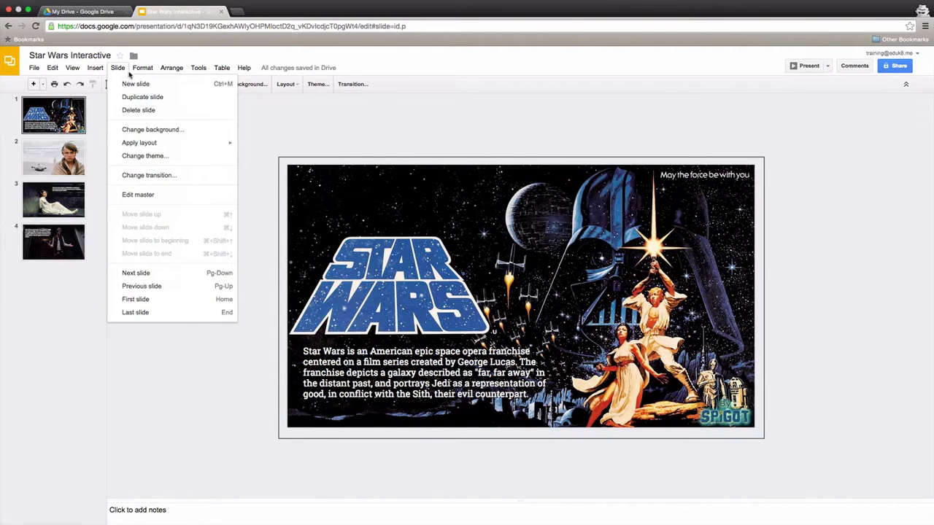
left_click(176, 293)
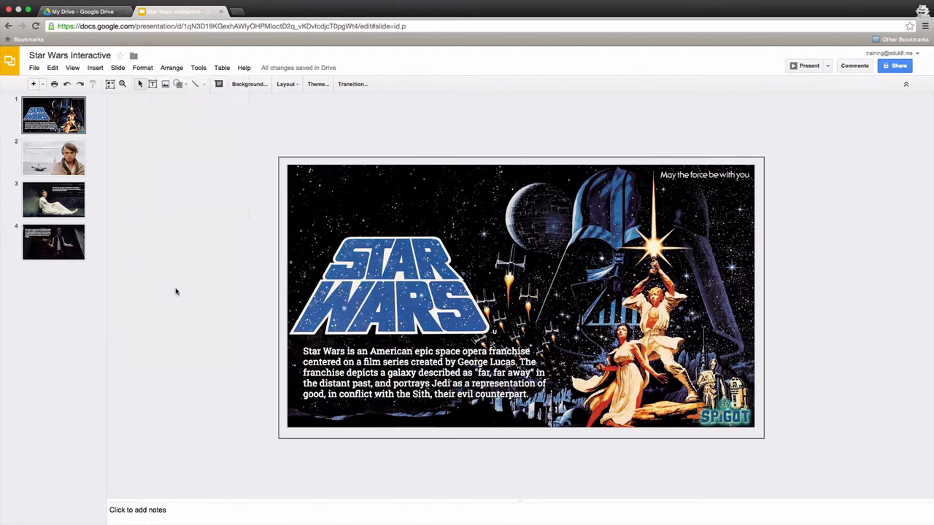
left_click(73, 68)
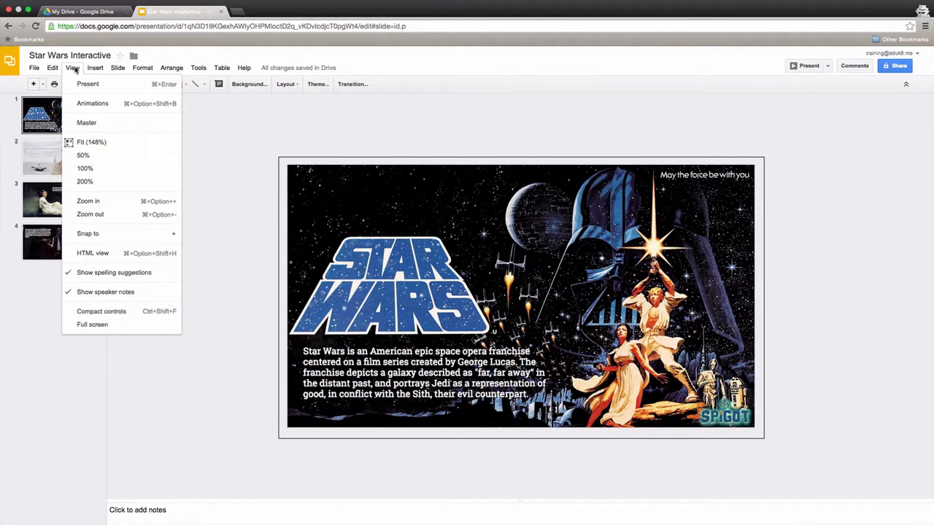
mouse_move(47, 69)
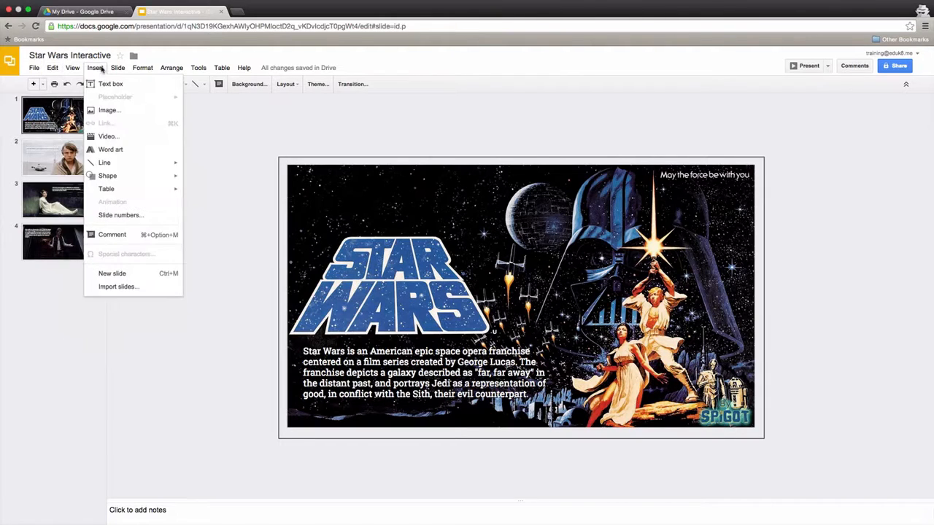
mouse_move(167, 70)
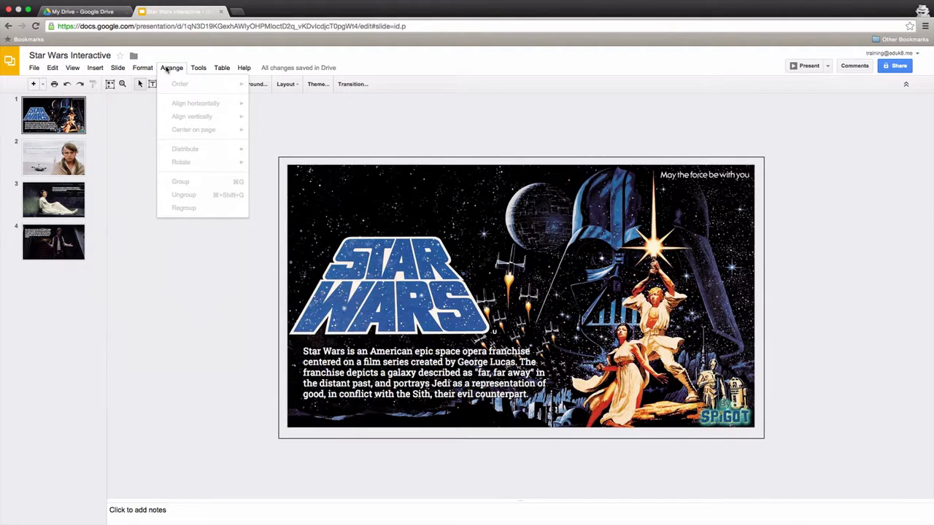
Link slide 1's transparent rectangle to "#" and check the slide in presentation mode.
left_click(305, 159)
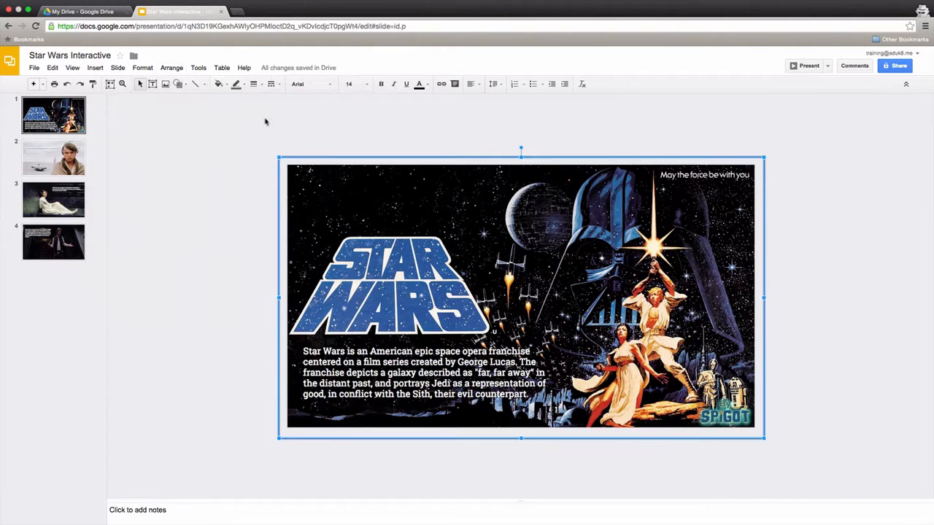
left_click(442, 85)
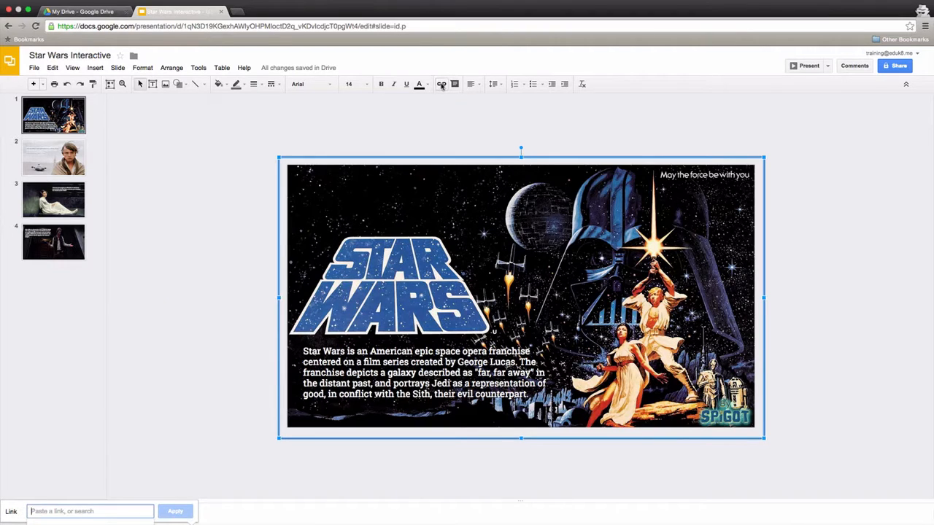
left_click(442, 86)
type("#")
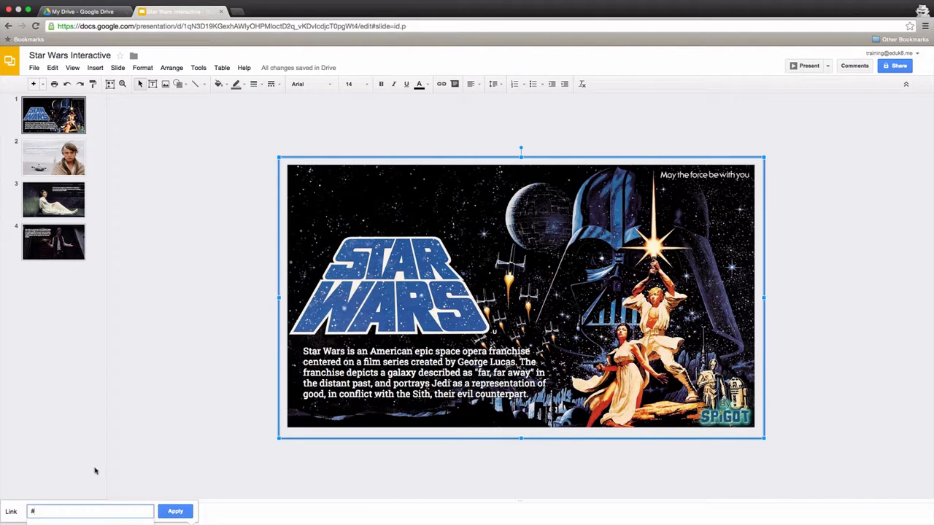
left_click(184, 512)
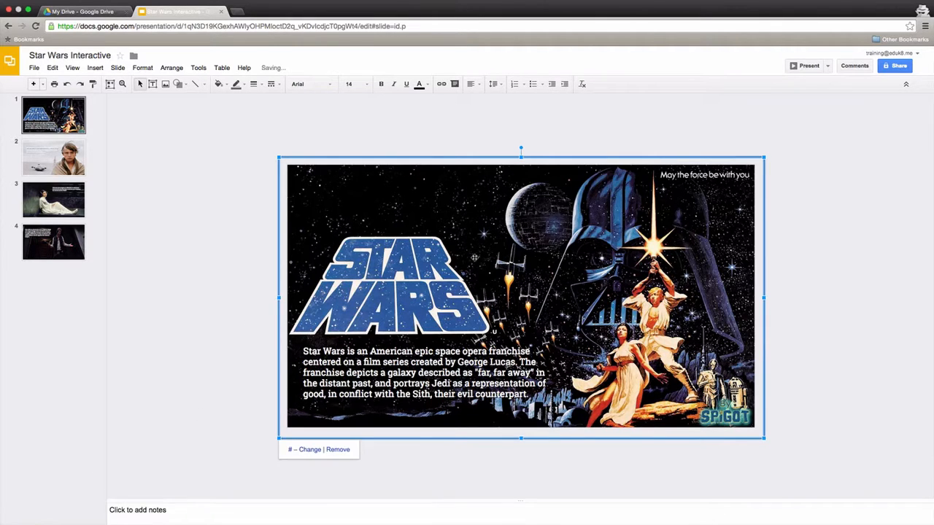
left_click(803, 67)
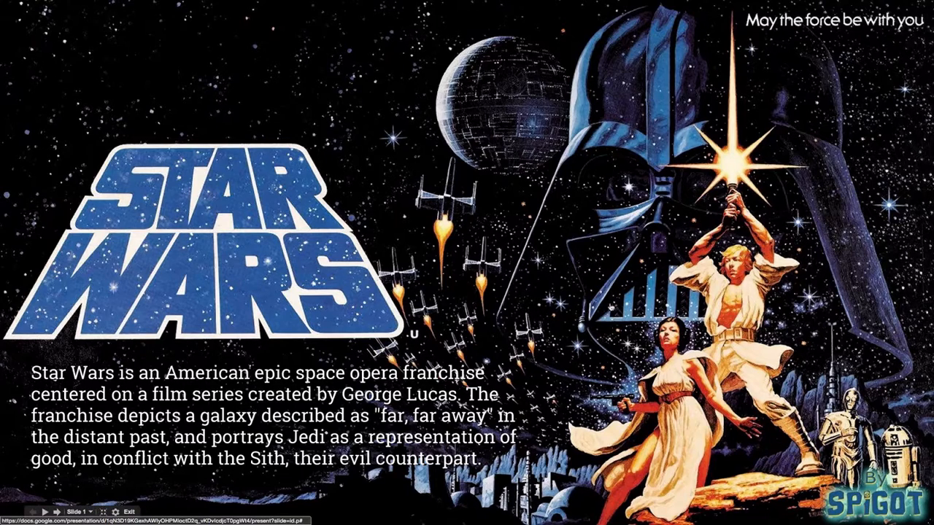
key("Escape")
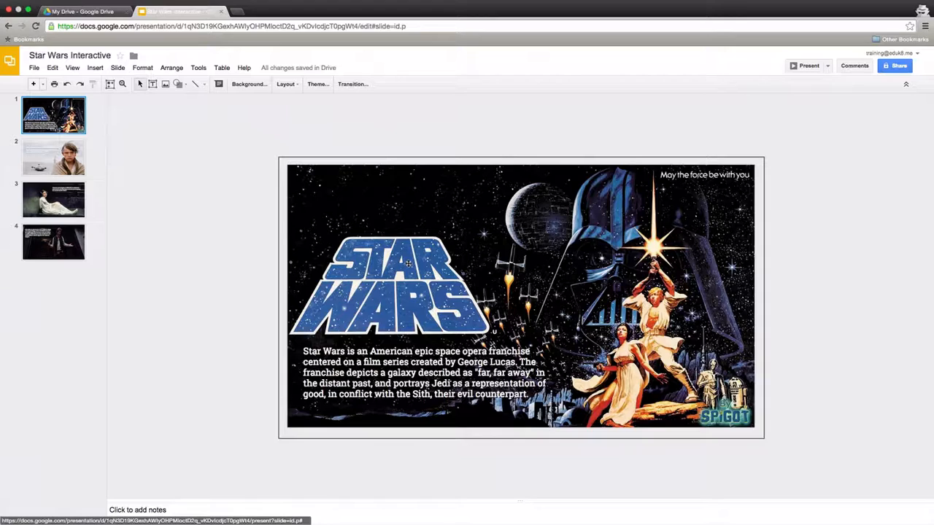
Copy the linked transparent rectangle from slide 1 and paste it onto slide 2.
left_click(321, 156)
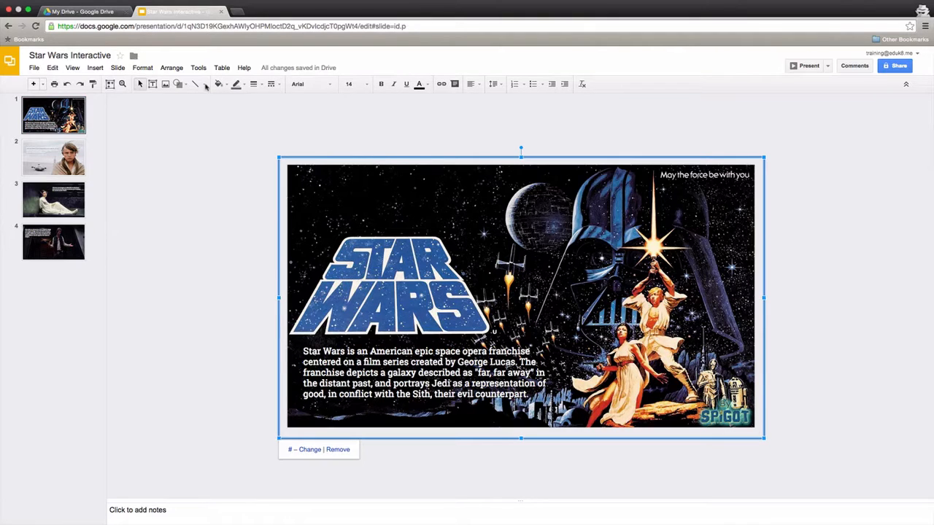
left_click(52, 67)
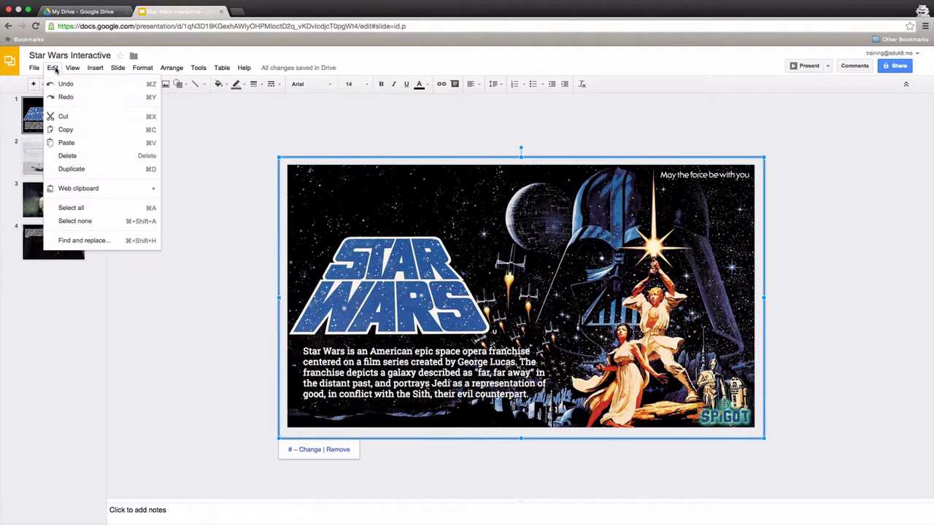
left_click(67, 130)
left_click(69, 169)
left_click(52, 67)
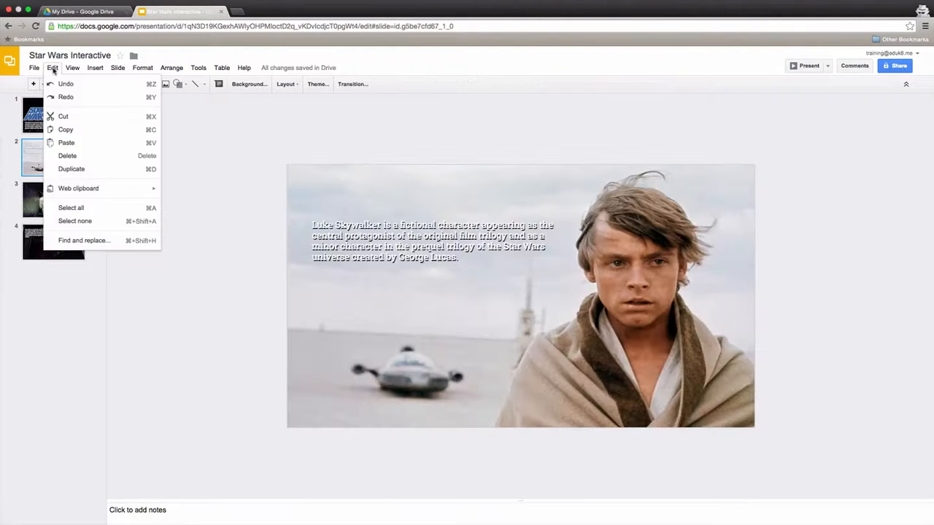
left_click(79, 143)
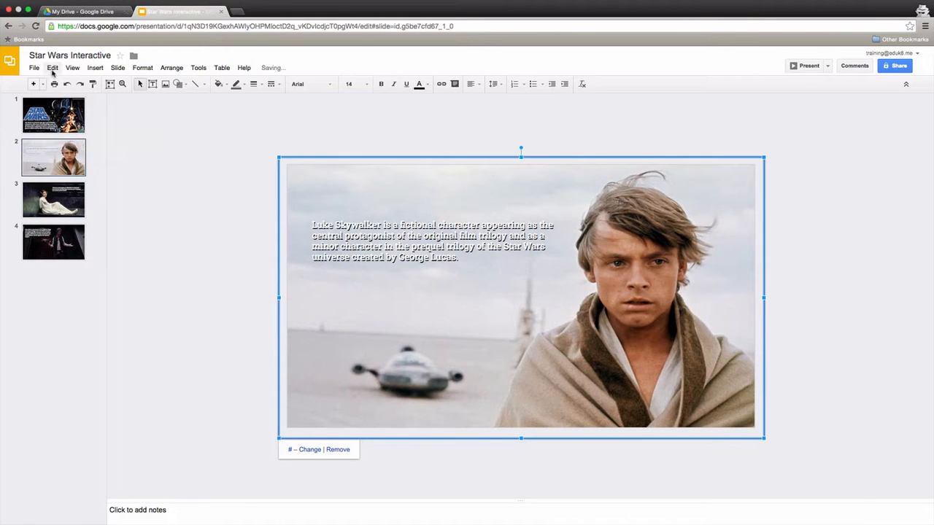
Paste the copied linked rectangle onto slide 3, the Princess Leia slide.
left_click(54, 211)
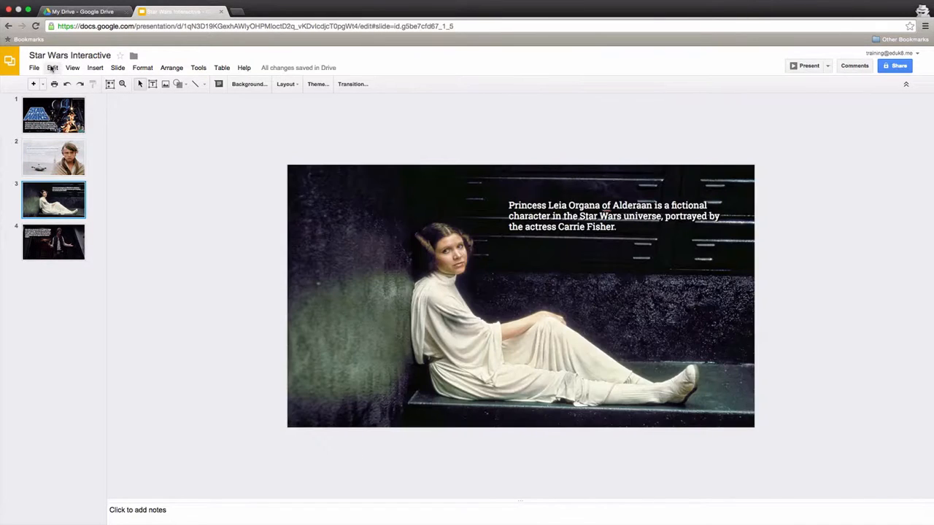
left_click(52, 68)
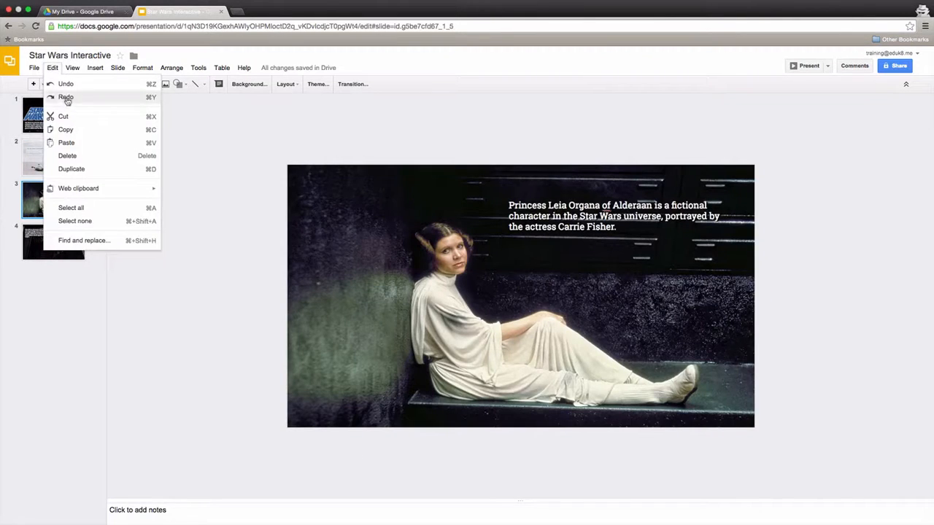
left_click(69, 143)
Paste the copied linked rectangle onto slide 4, the Han Solo slide.
left_click(64, 241)
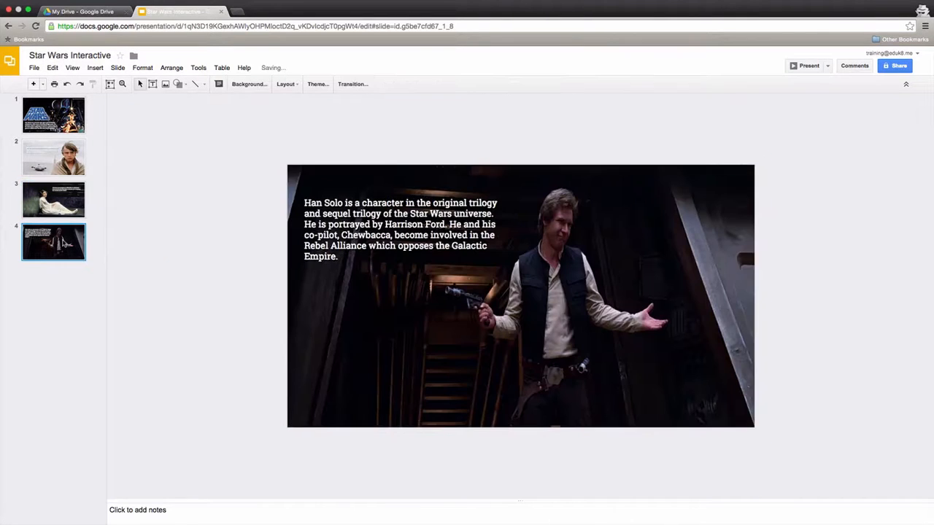
left_click(52, 68)
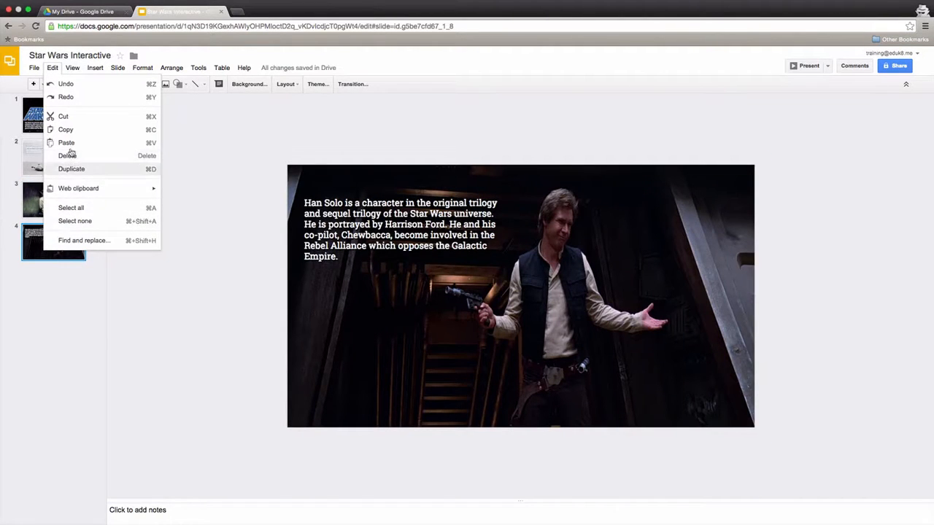
left_click(71, 207)
Present slide 2 to check the linked covering rectangle, and return to editing.
left_click(51, 162)
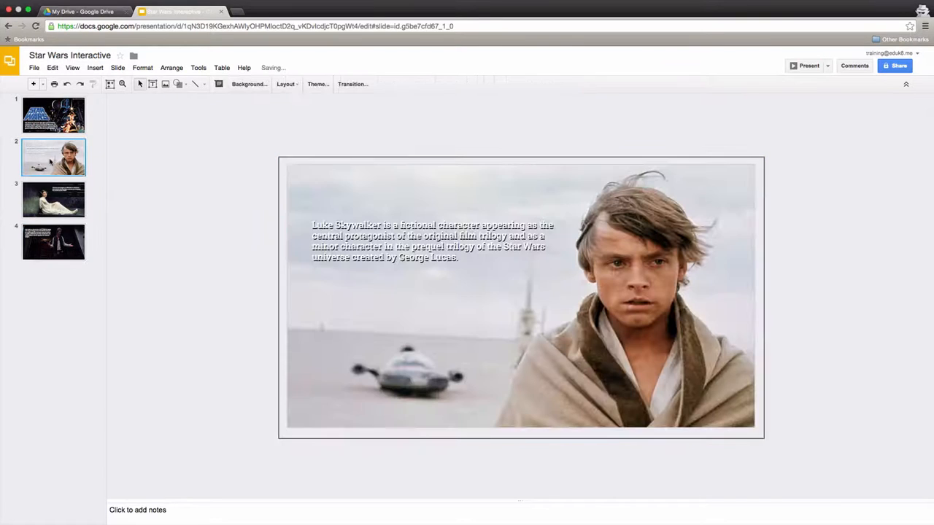
left_click(796, 66)
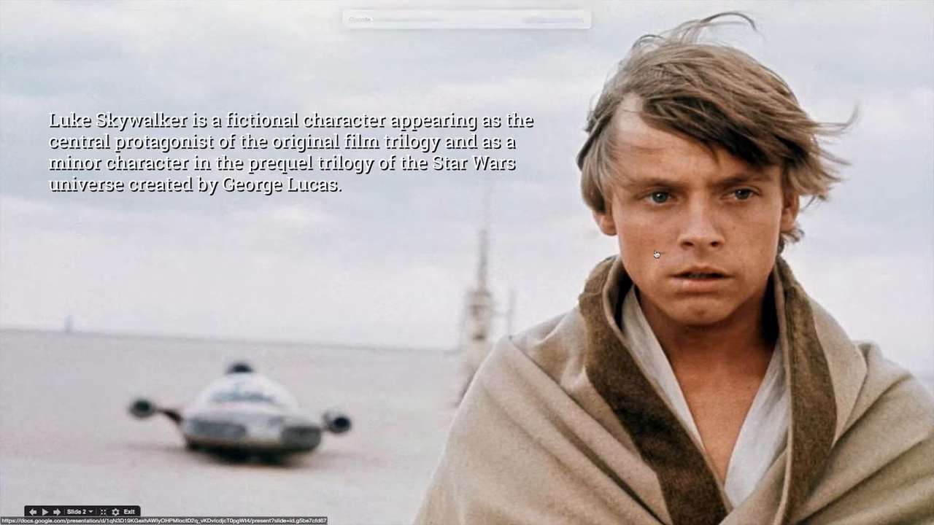
key("Escape")
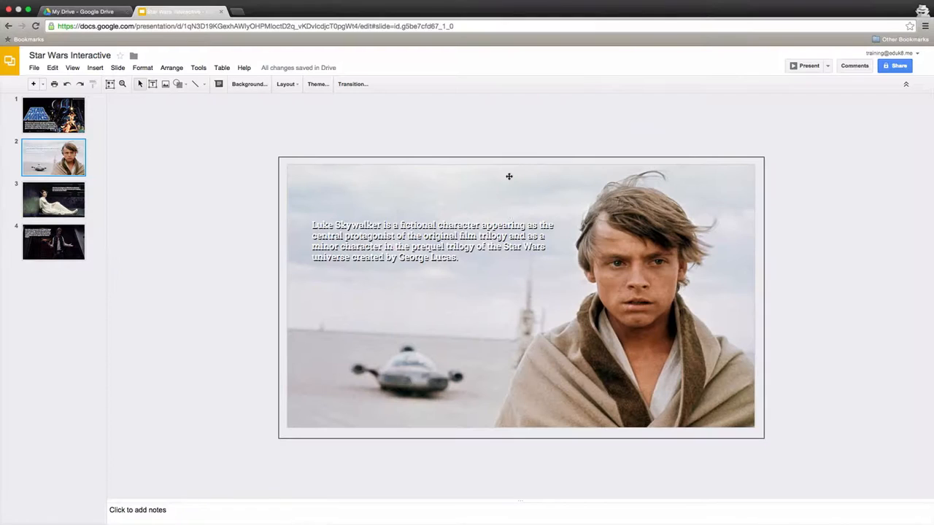
Add a rounded rectangle near the upper right of slide 1's picture, labelled "Luke Skywalker" with centred text.
left_click(62, 122)
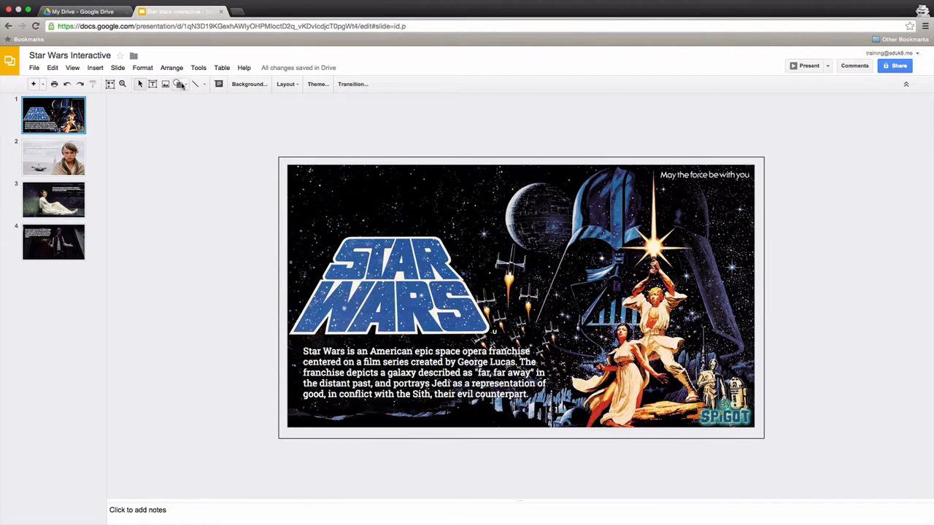
left_click(182, 84)
mouse_move(210, 105)
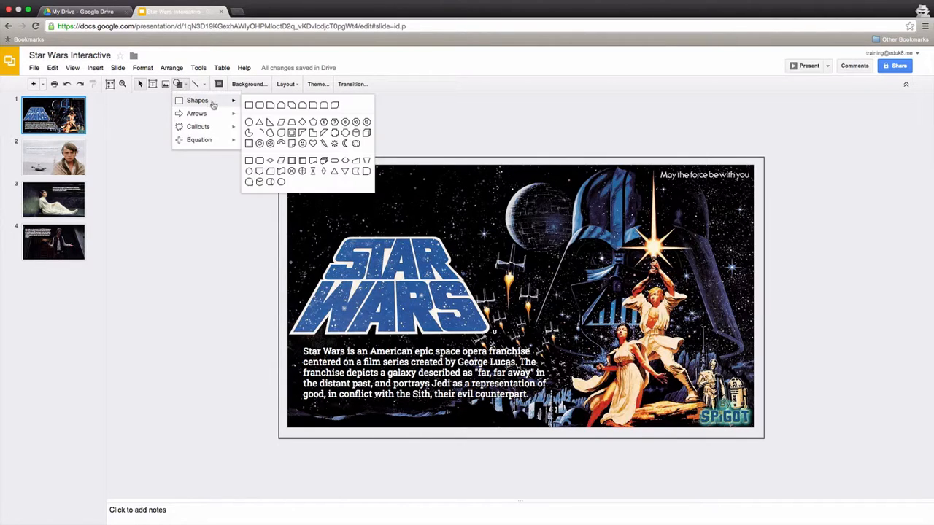
left_click(261, 106)
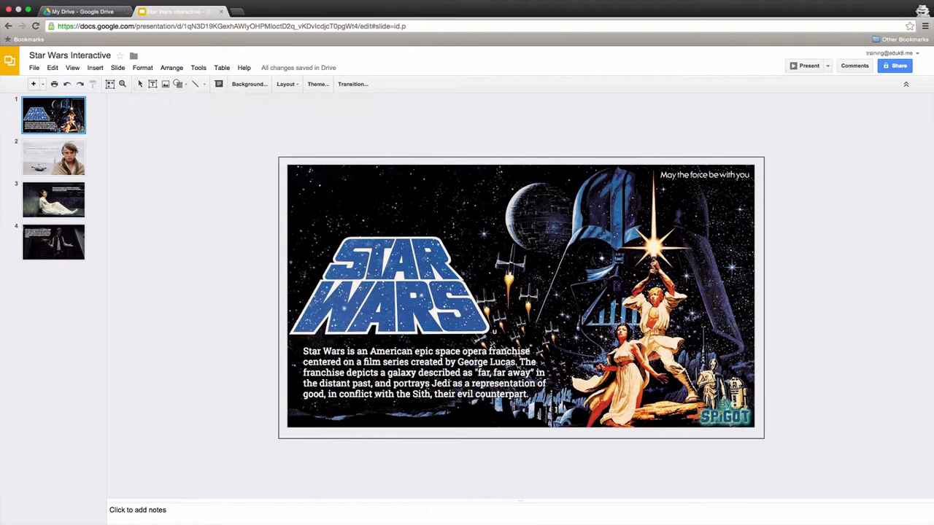
left_click_drag(626, 215, 726, 239)
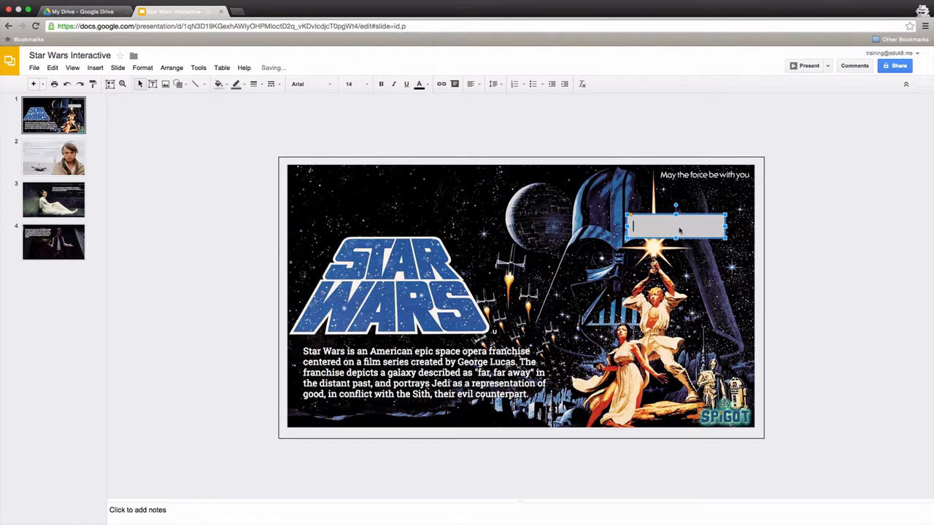
type("Luke Skywalker")
left_click(481, 85)
left_click(488, 100)
left_click(442, 84)
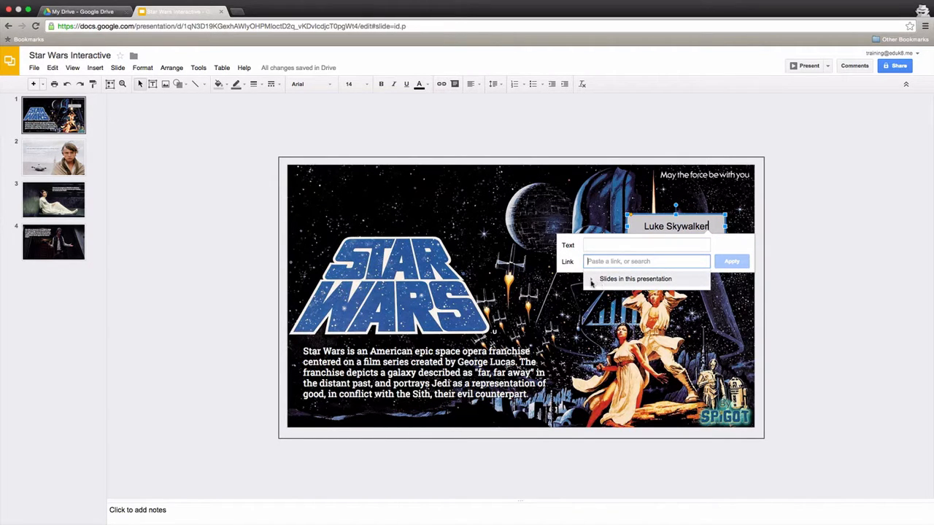
left_click(644, 218)
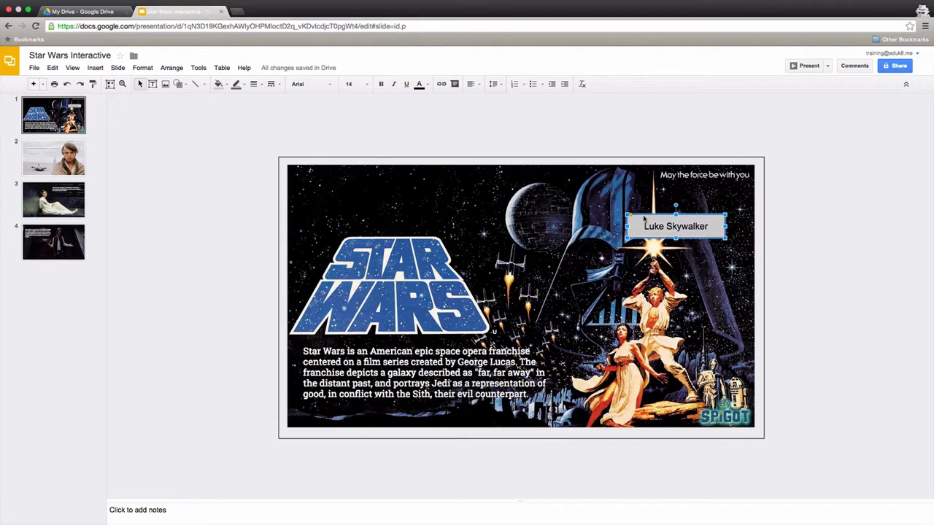
left_click(800, 246)
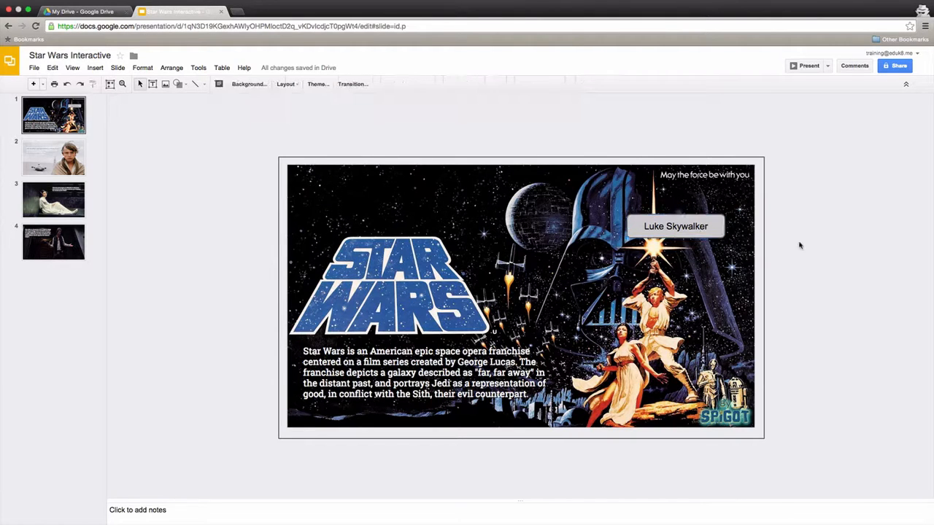
Link the whole "Luke Skywalker" button shape on slide 1 to Slide 2.
left_click(688, 232)
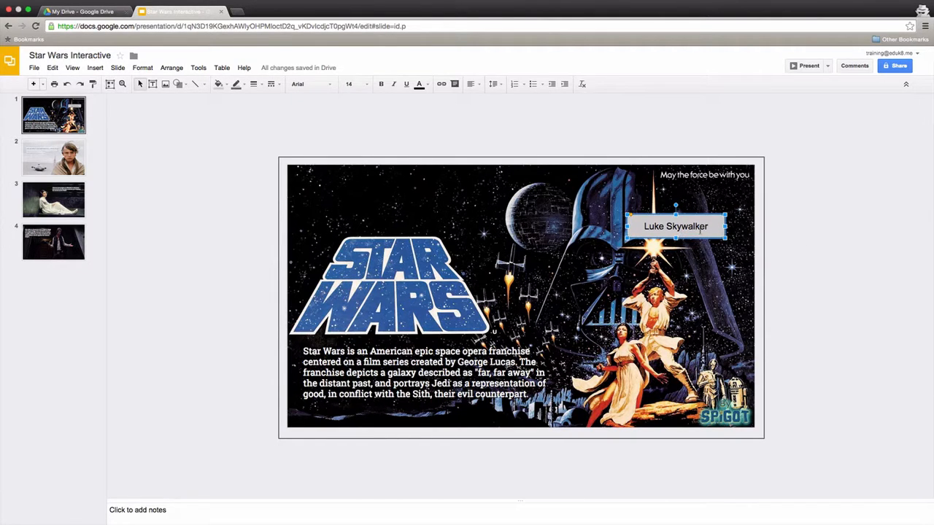
left_click(441, 84)
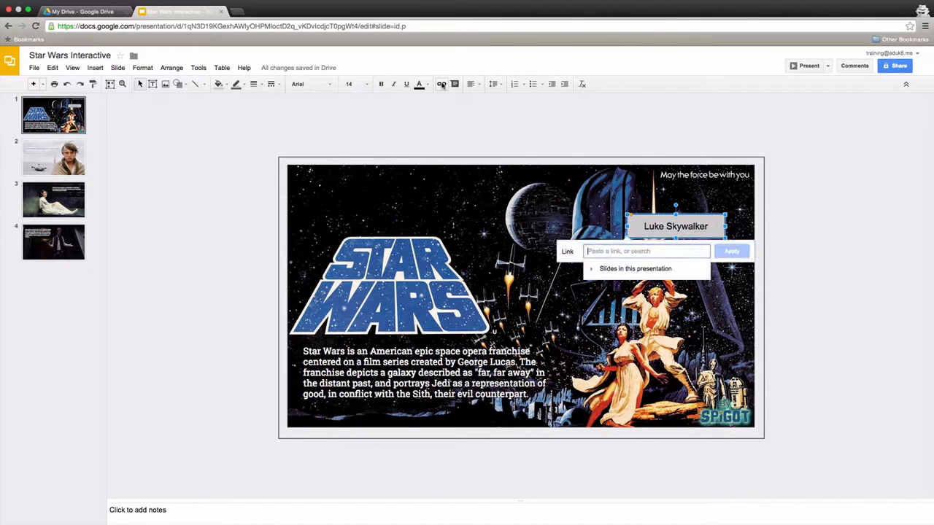
left_click(592, 269)
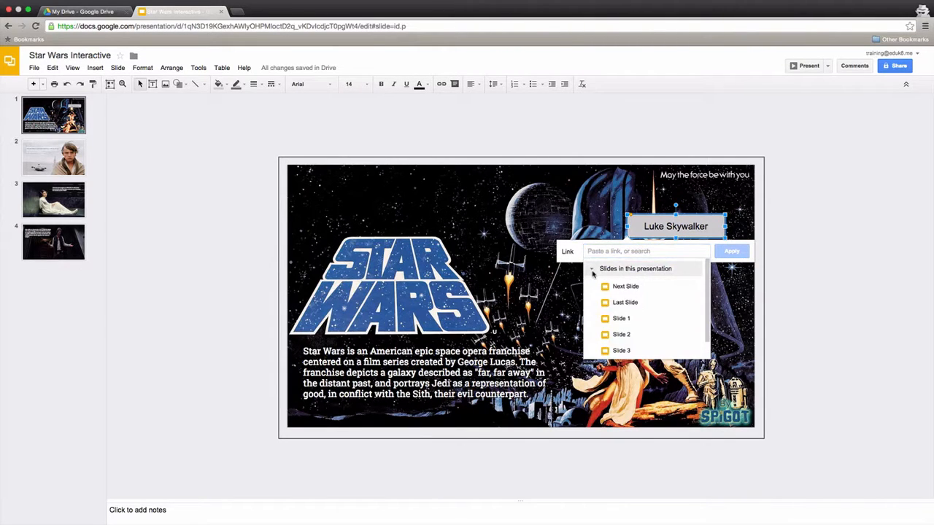
left_click(621, 334)
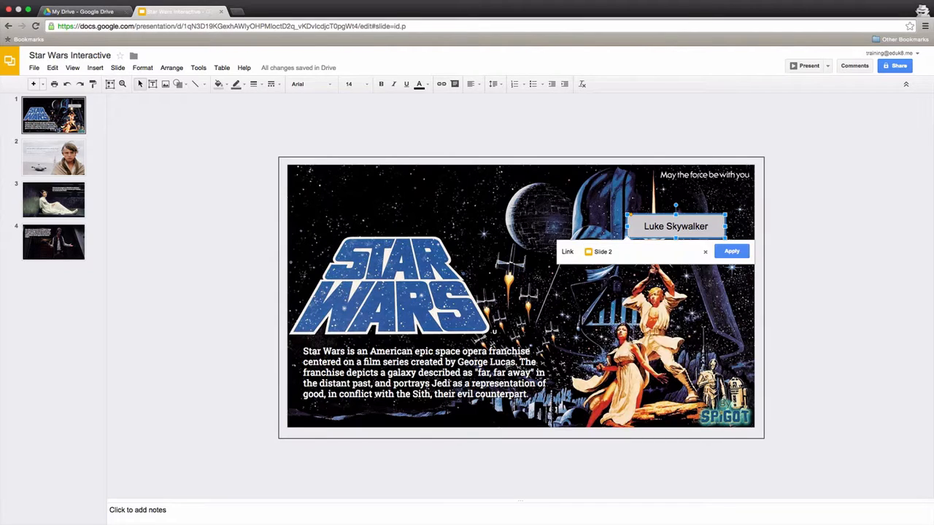
left_click(732, 253)
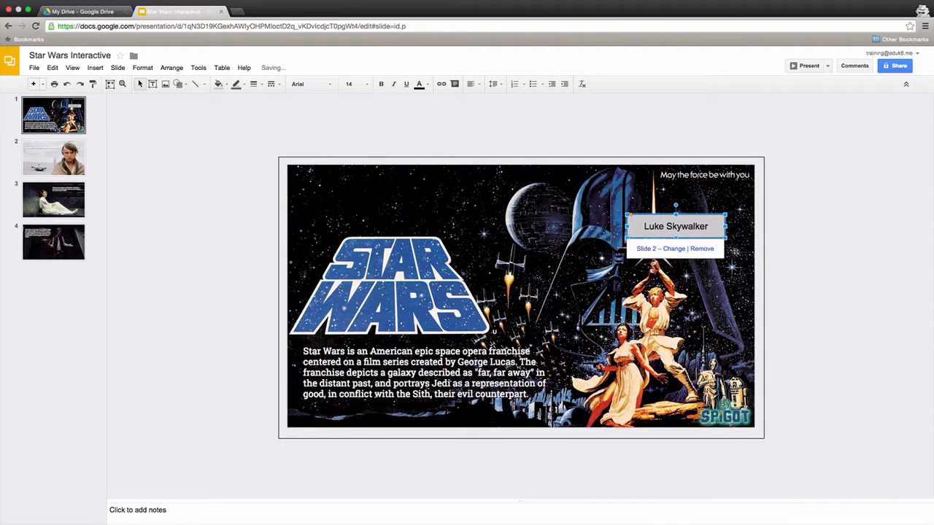
Present slide 1, test the "Luke Skywalker" button's link, and return to slide 1 in the editor.
left_click(806, 65)
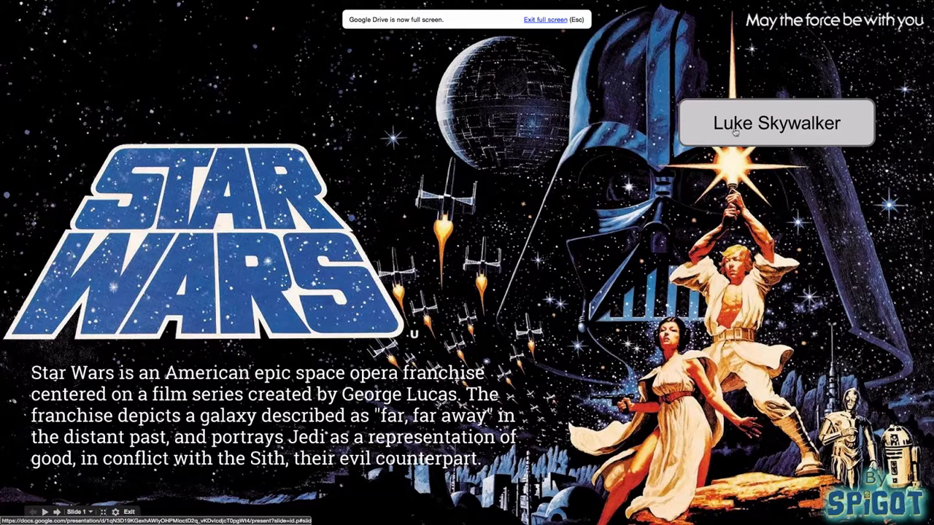
left_click(784, 128)
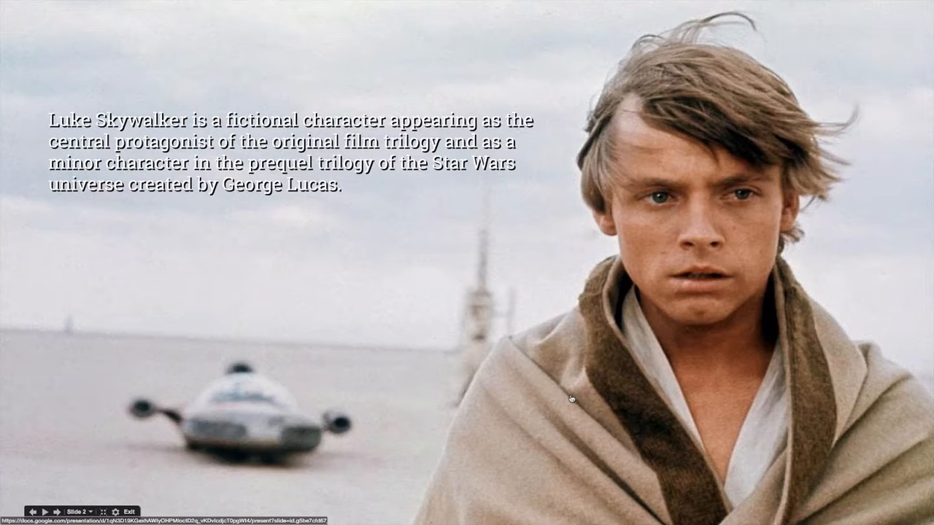
key("Escape")
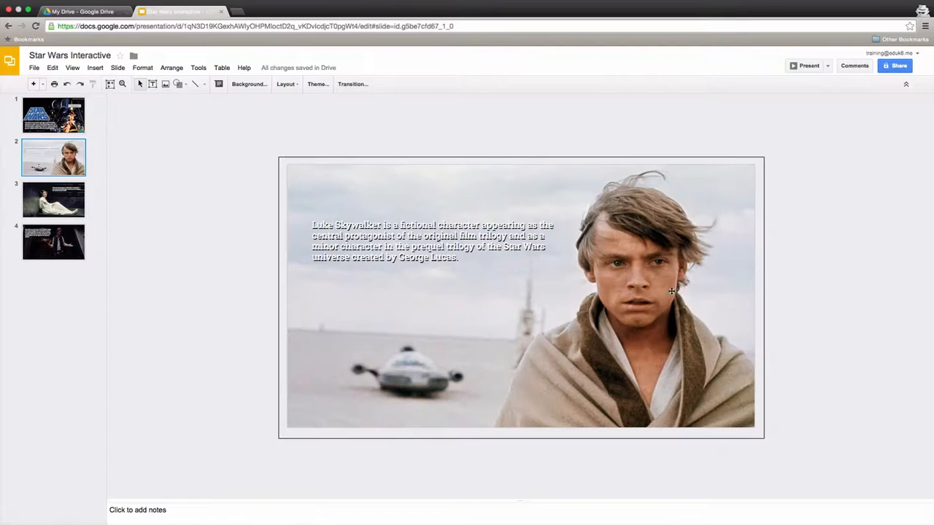
left_click(45, 113)
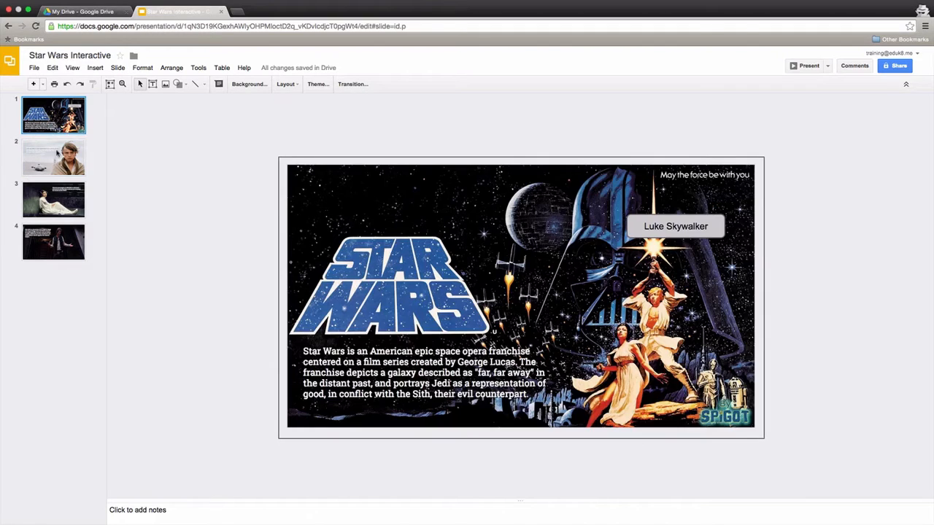
Insert MosEisleyStarWarsTakeoverTatooineMapIcon.png on slide 2, move it to the slide's lower-left corner and shrink it to a small icon.
left_click(60, 156)
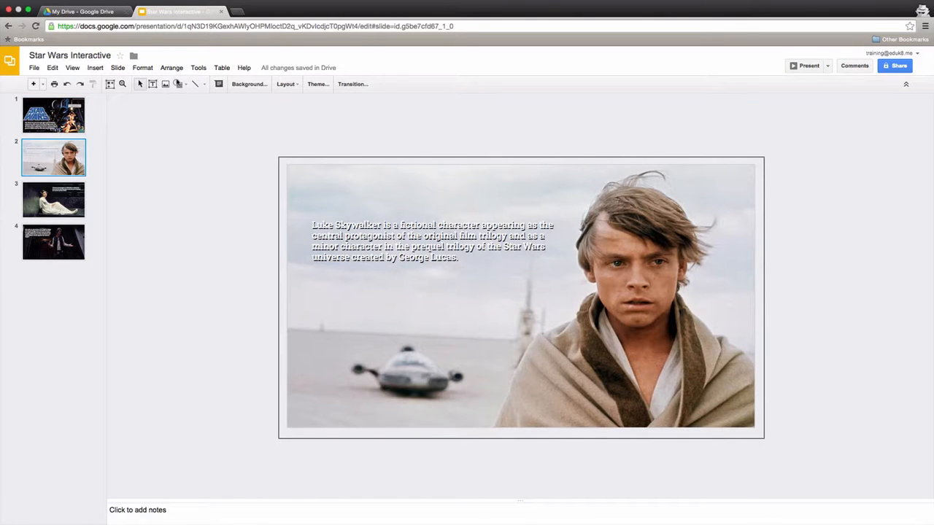
left_click(164, 86)
left_click(459, 310)
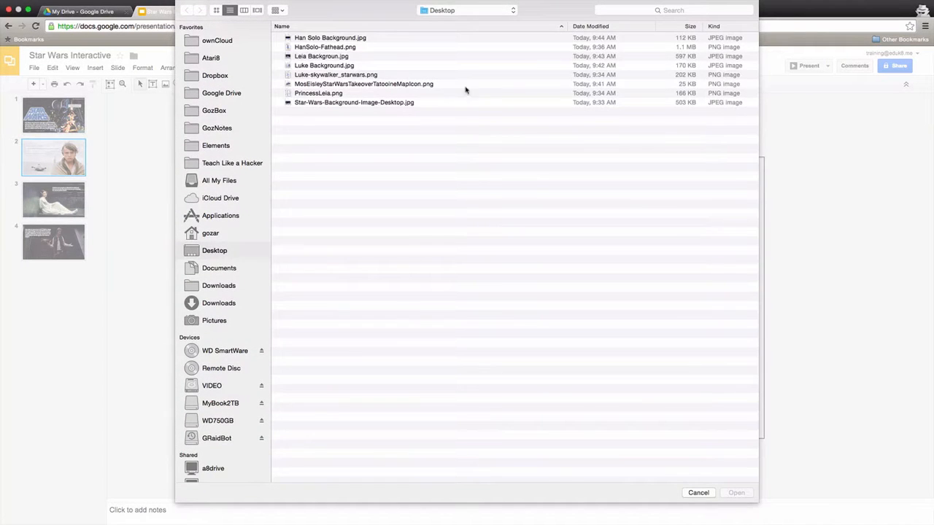
left_click(358, 85)
left_click(735, 493)
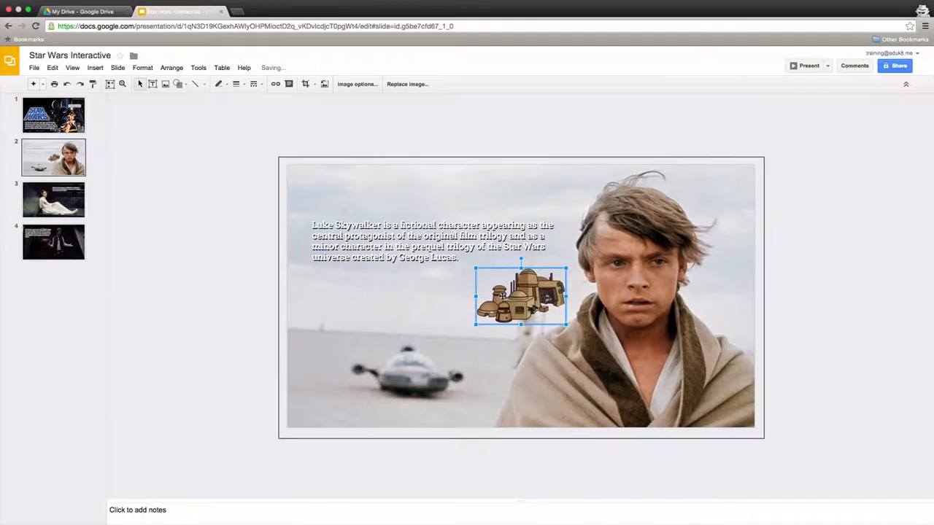
left_click_drag(502, 295, 327, 392)
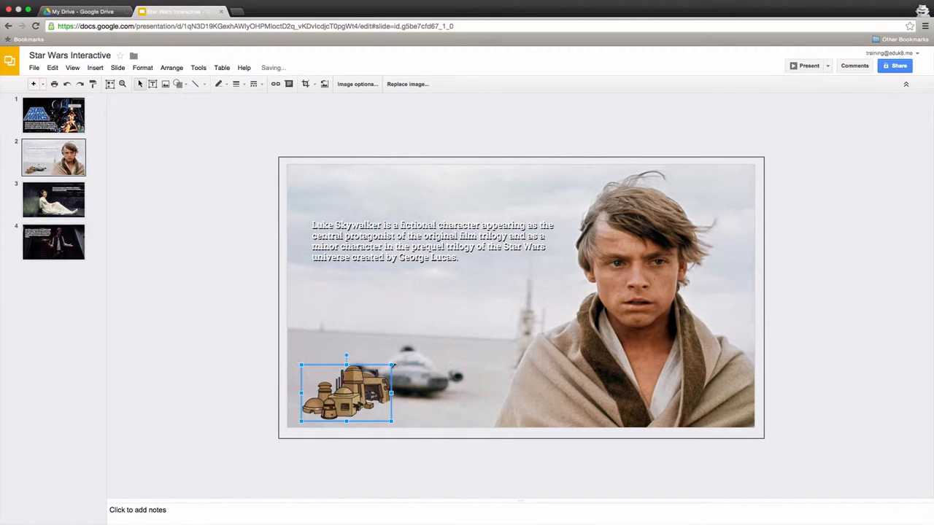
left_click_drag(392, 365, 354, 391)
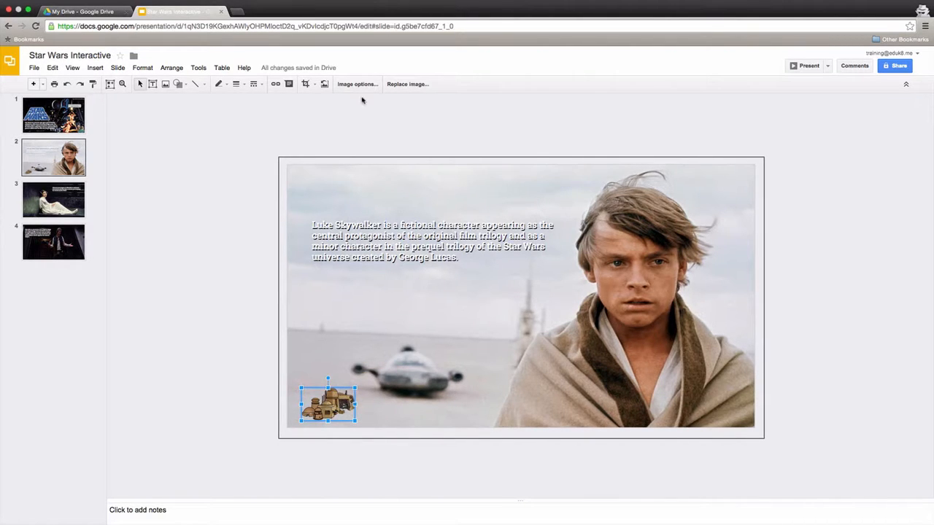
Link the building icon on slide 2 to First Slide.
left_click(276, 86)
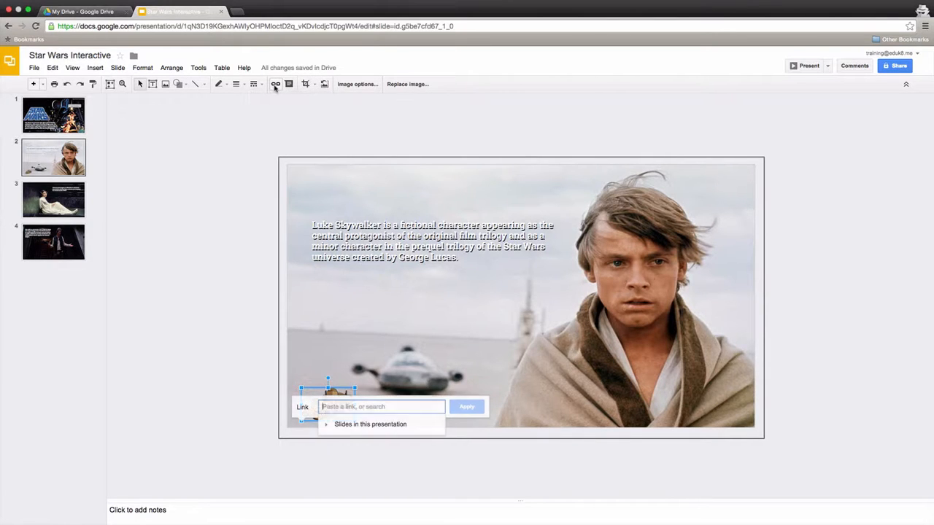
left_click(326, 425)
scroll(374, 467, "down", 1)
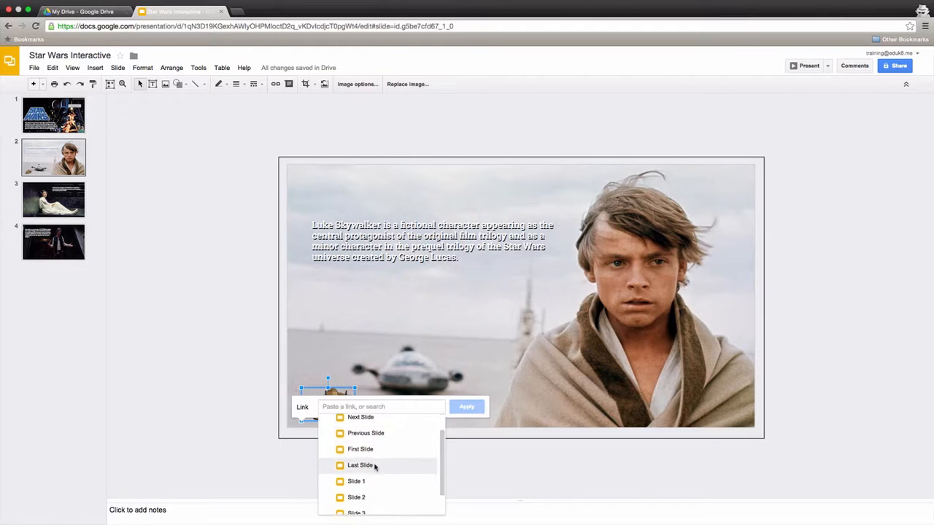
scroll(374, 463, "down", 1)
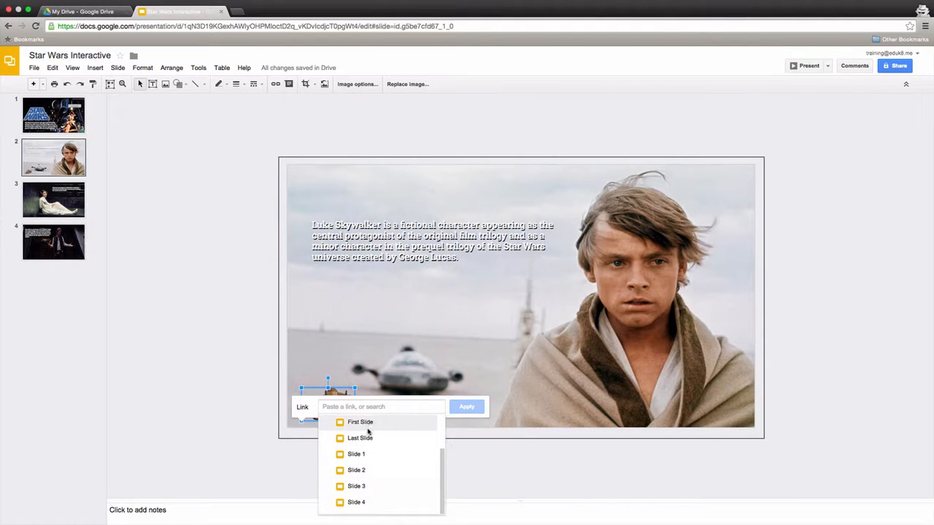
left_click(367, 427)
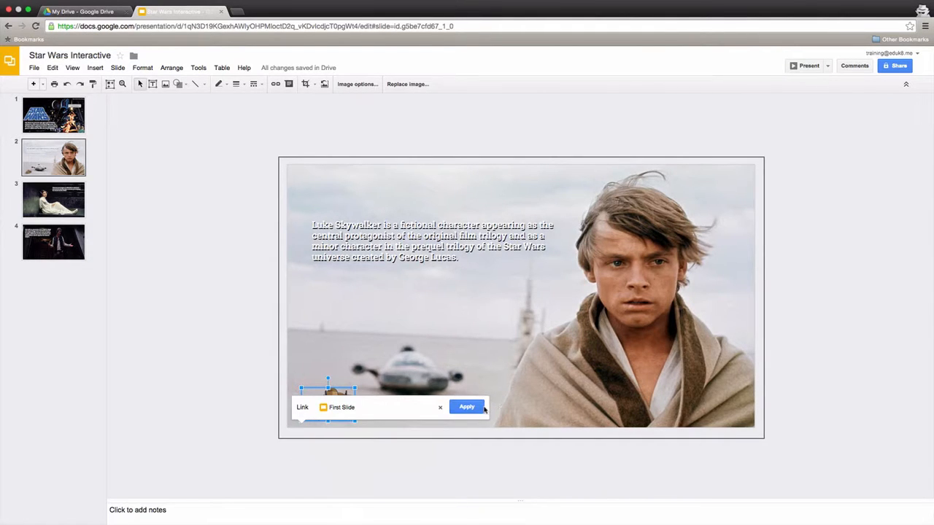
left_click(466, 407)
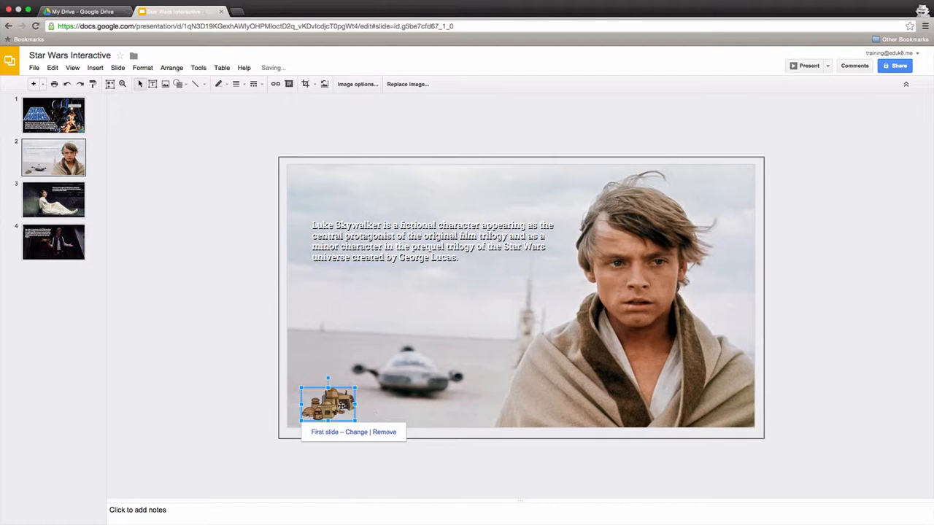
Copy the linked building icon from slide 2 and paste it onto slide 3, the Princess Leia slide.
left_click(53, 67)
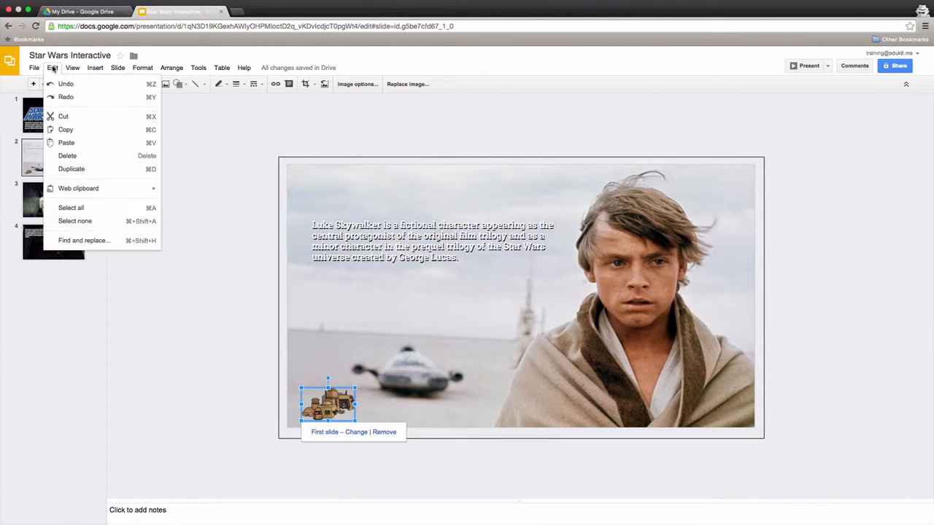
left_click(79, 131)
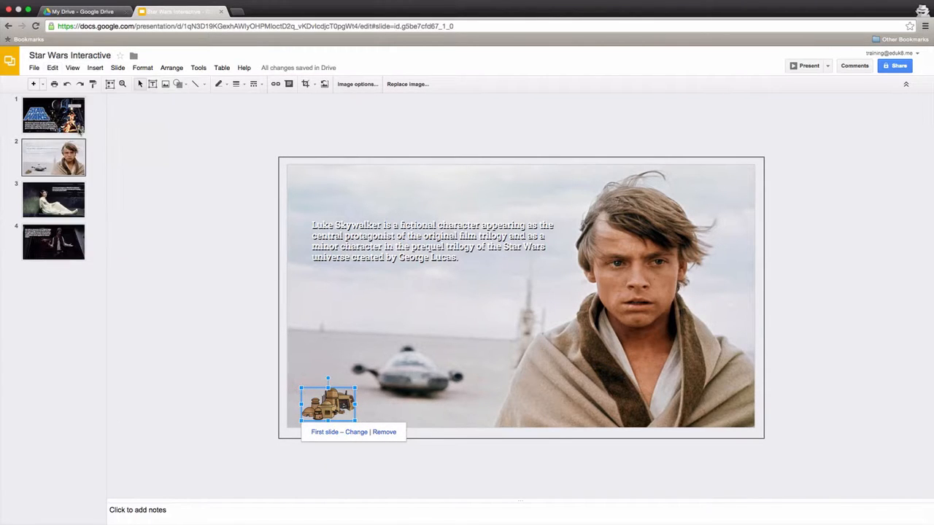
left_click(69, 205)
left_click(52, 67)
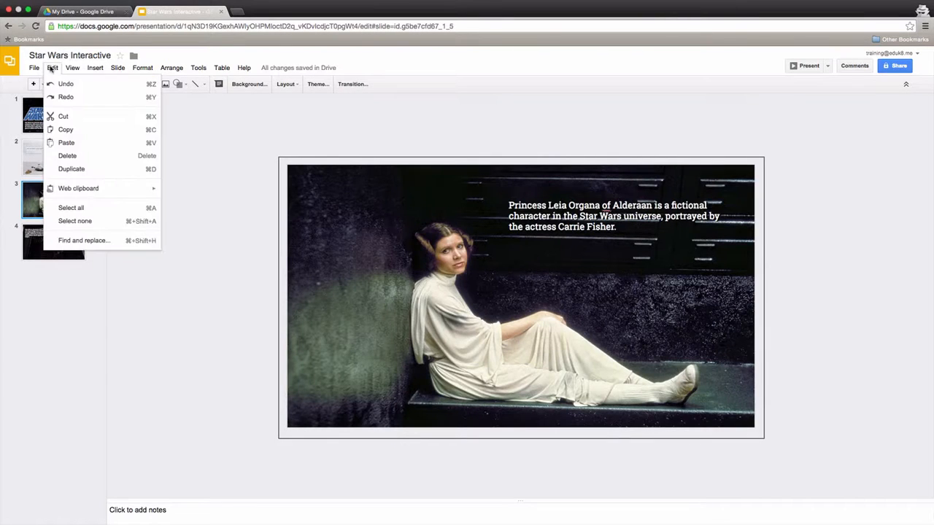
left_click(73, 144)
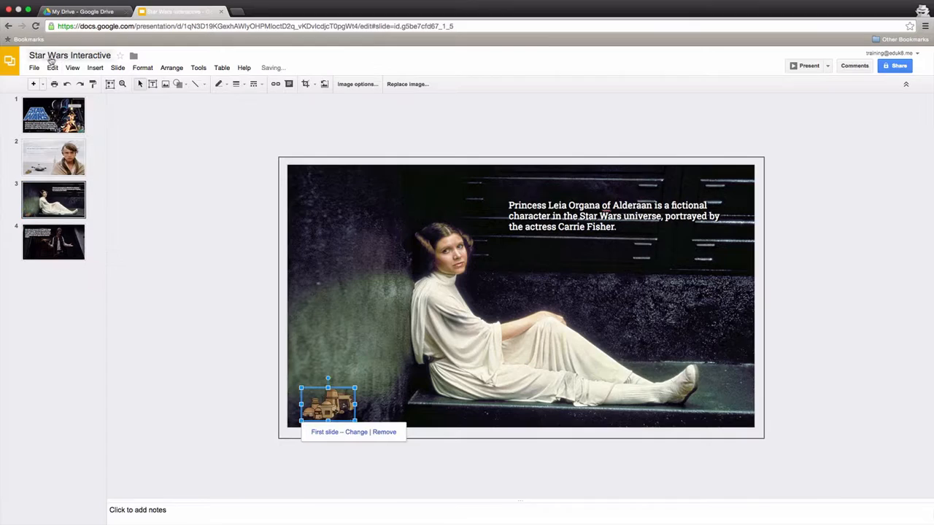
Paste the copied linked building icon onto slide 4, the Han Solo slide.
left_click(65, 242)
left_click(53, 67)
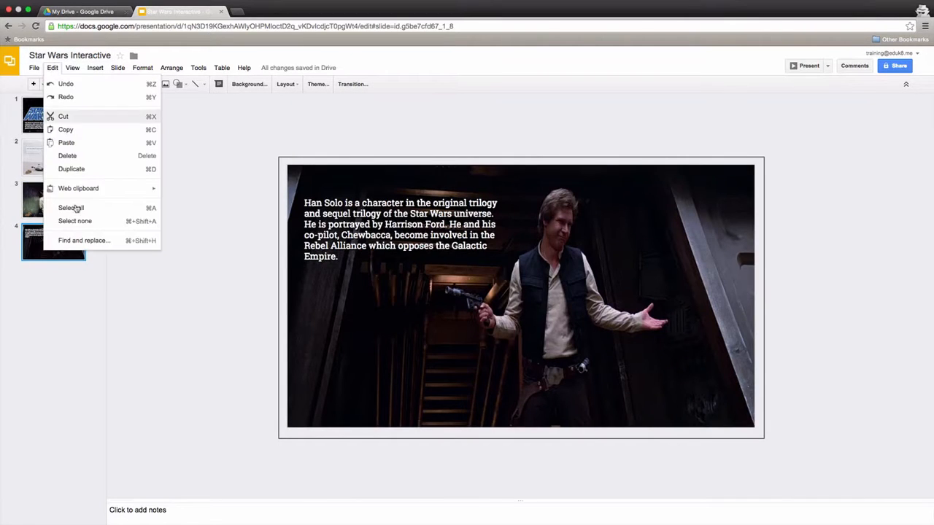
left_click(67, 143)
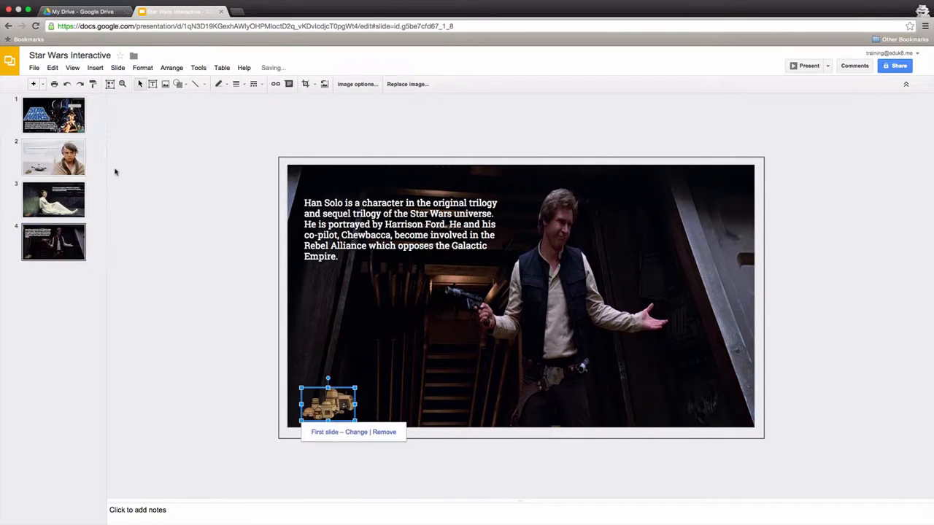
left_click(234, 272)
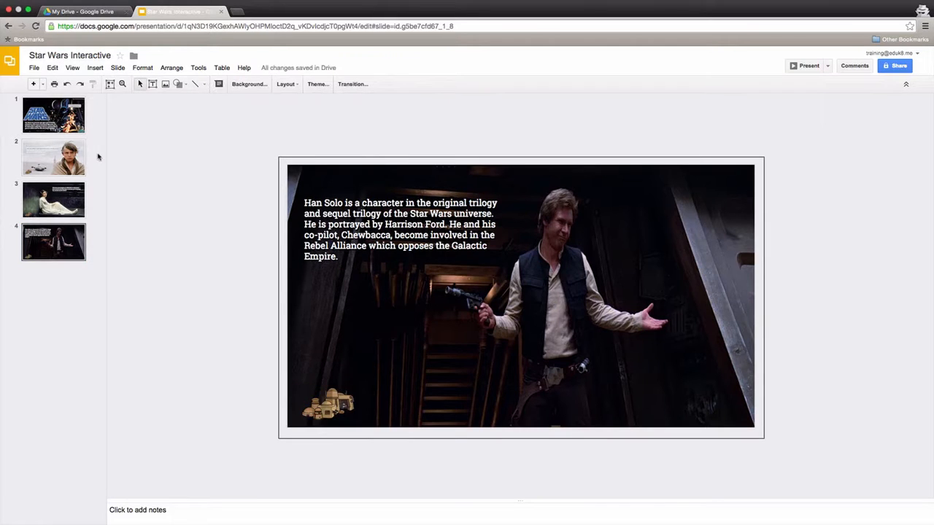
Present from slide 1, follow the "Luke Skywalker" button to slide 2, go back to slide 1 and exit the presentation.
left_click(49, 116)
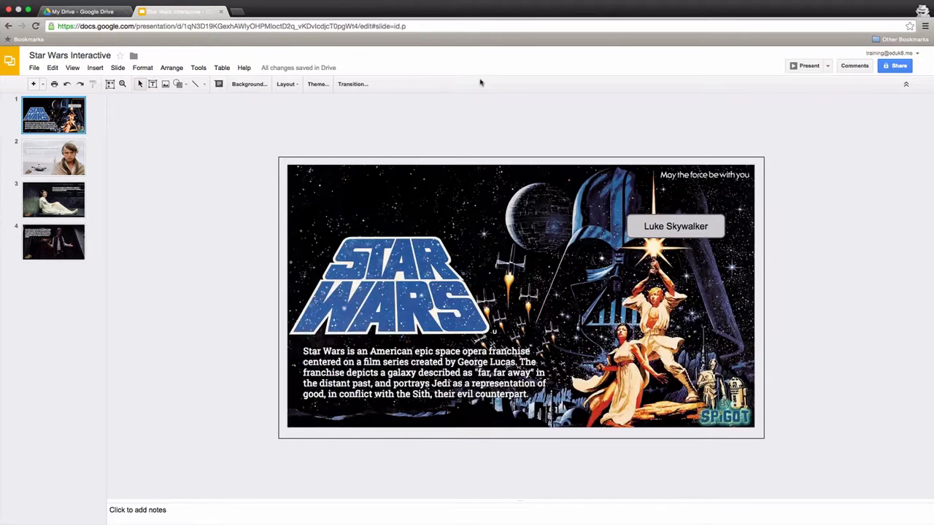
left_click(805, 66)
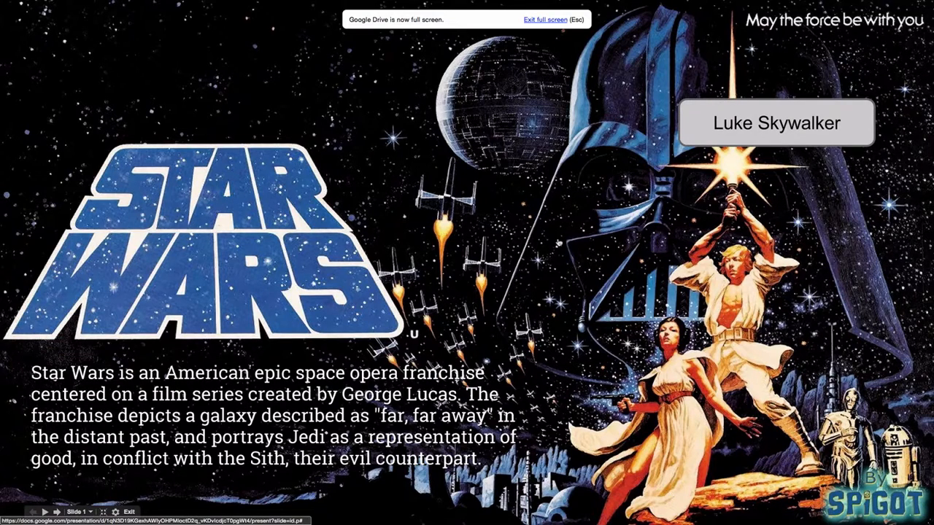
left_click(759, 134)
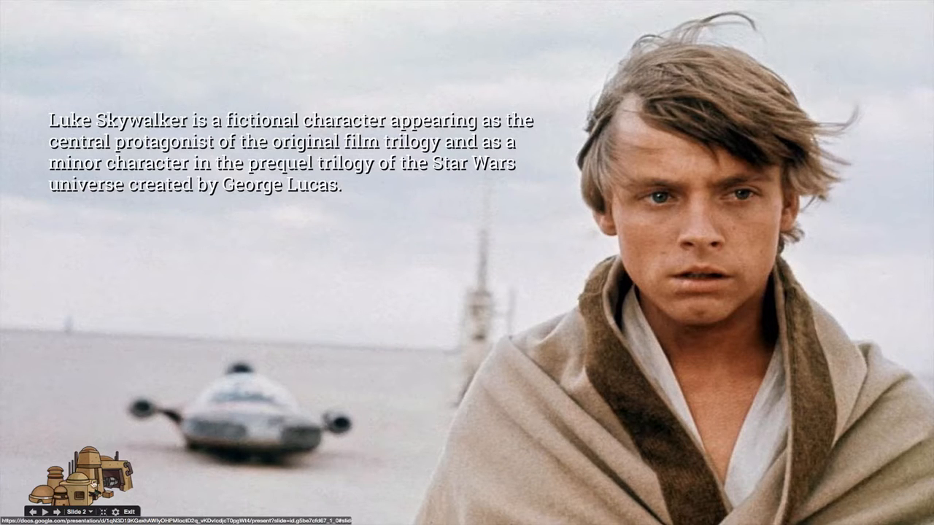
left_click(33, 511)
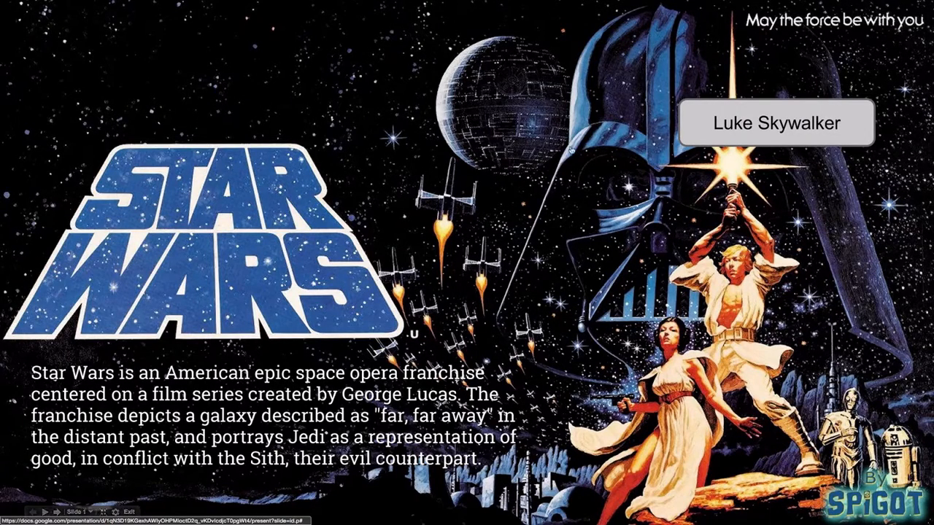
key("Escape")
Delete the "Luke Skywalker" button from slide 1.
left_click(673, 235)
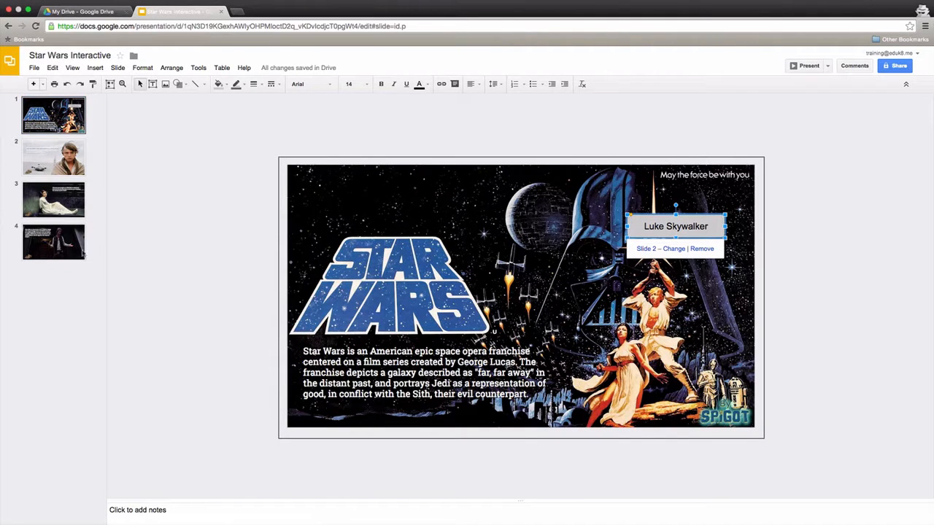
left_click(641, 202)
left_click(647, 214)
key("Delete")
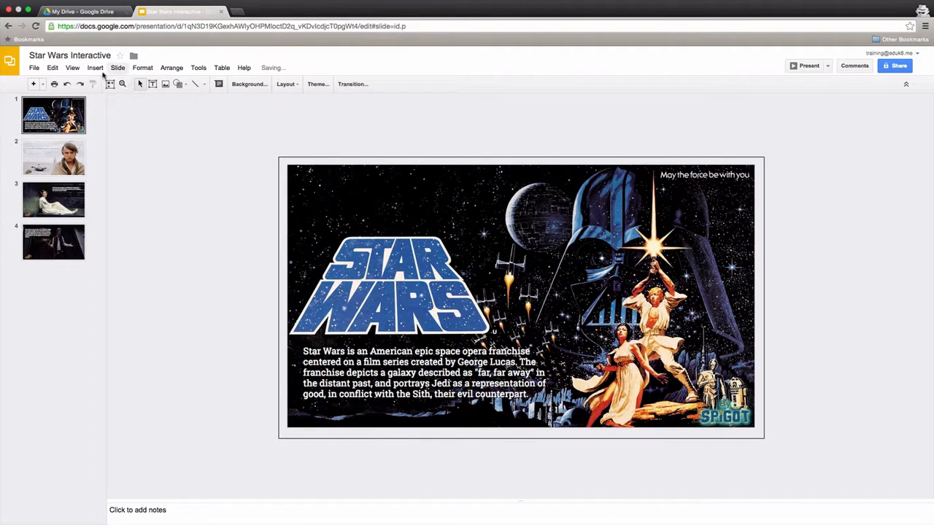
Insert Luke-skywalker_starwars.png on slide 1, shrink it to a small figure and place it below the "May the force be with you" text.
left_click(165, 84)
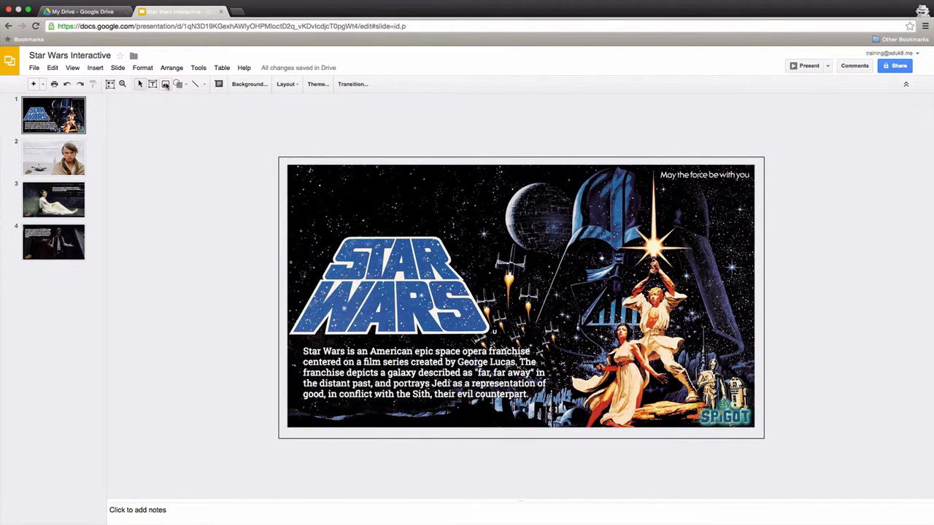
left_click(442, 310)
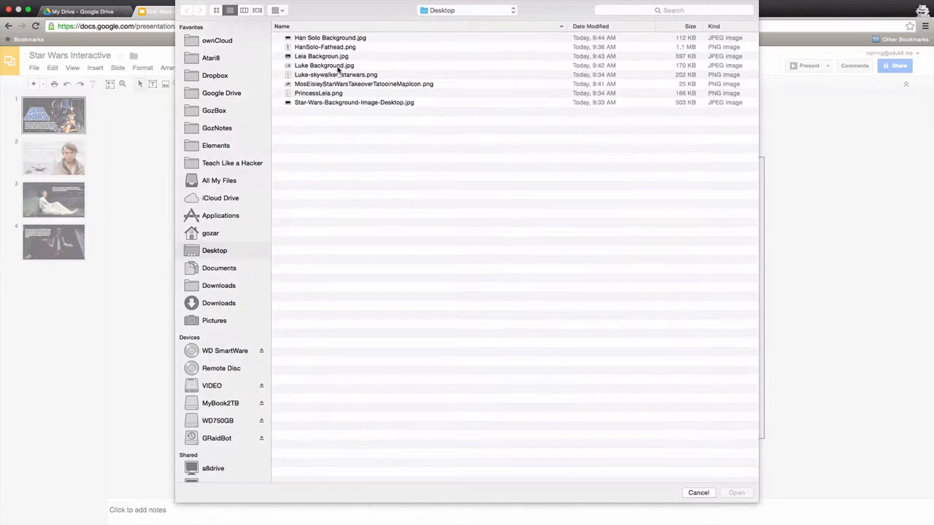
left_click(335, 48)
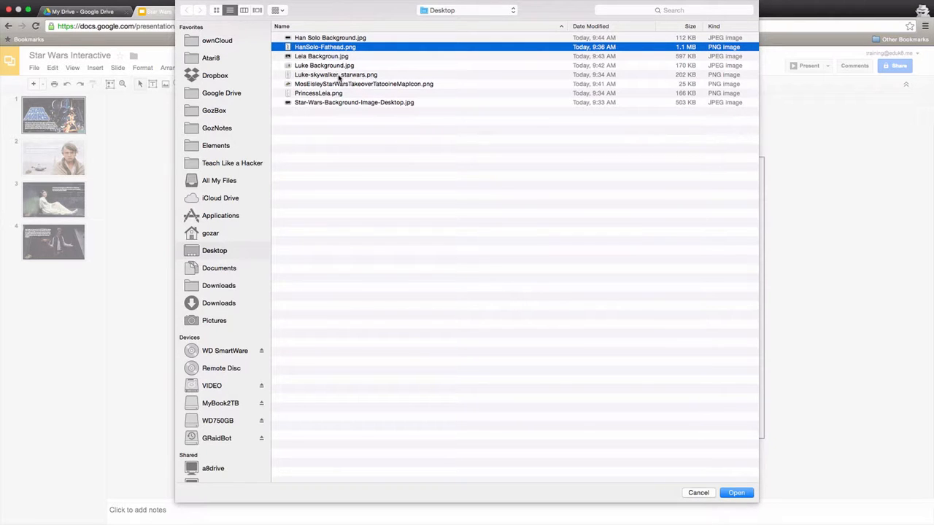
double_click(335, 75)
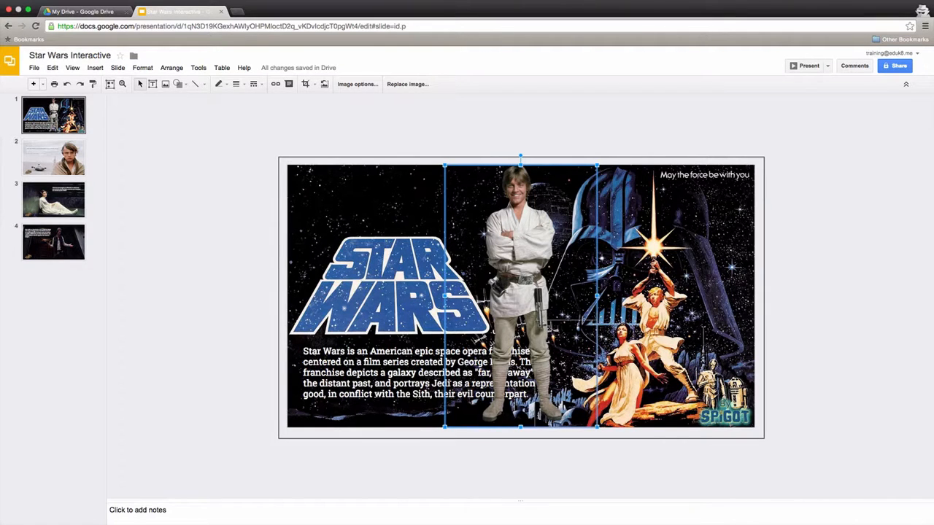
left_click_drag(446, 164, 545, 339)
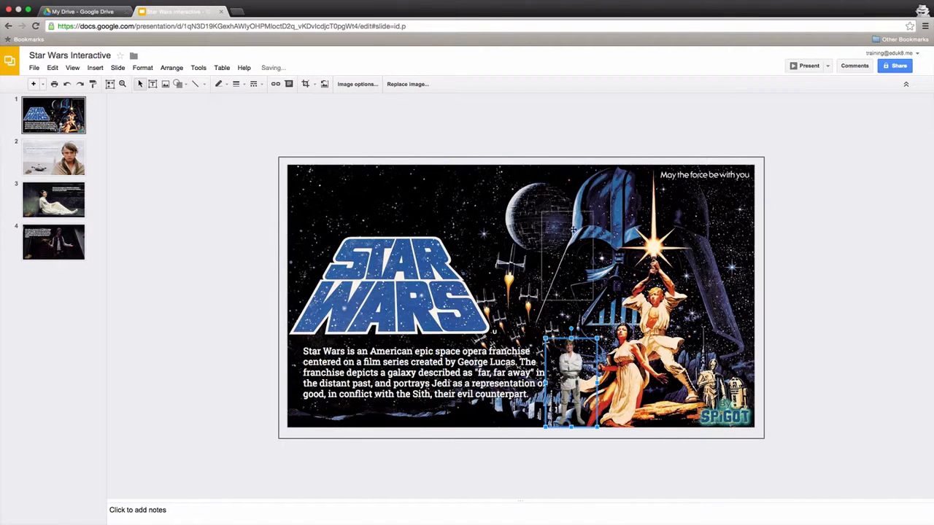
left_click_drag(689, 235, 709, 241)
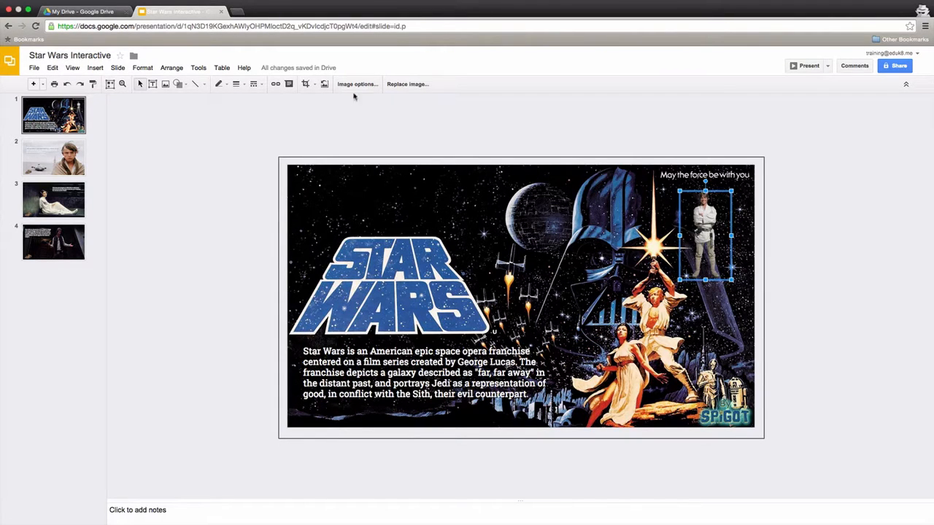
Link the small Luke Skywalker image on slide 1 to Slide 2.
left_click(275, 84)
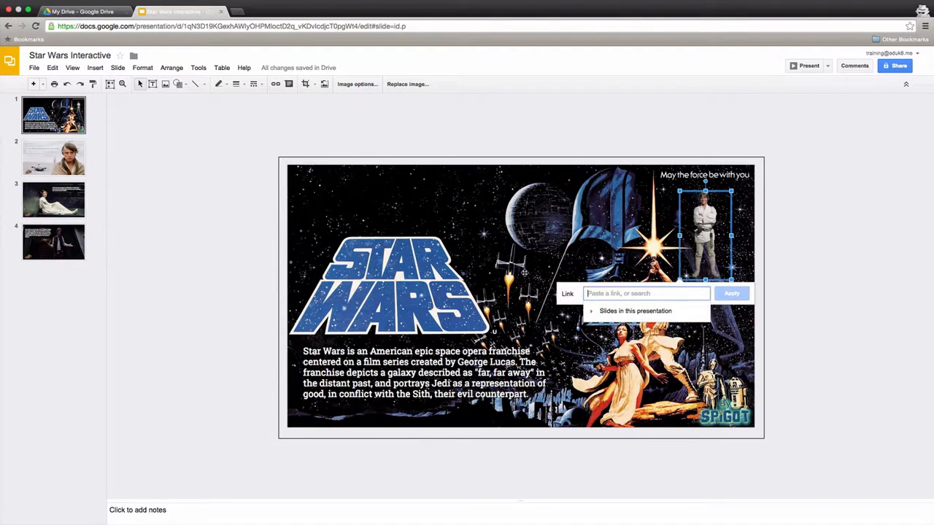
left_click(591, 312)
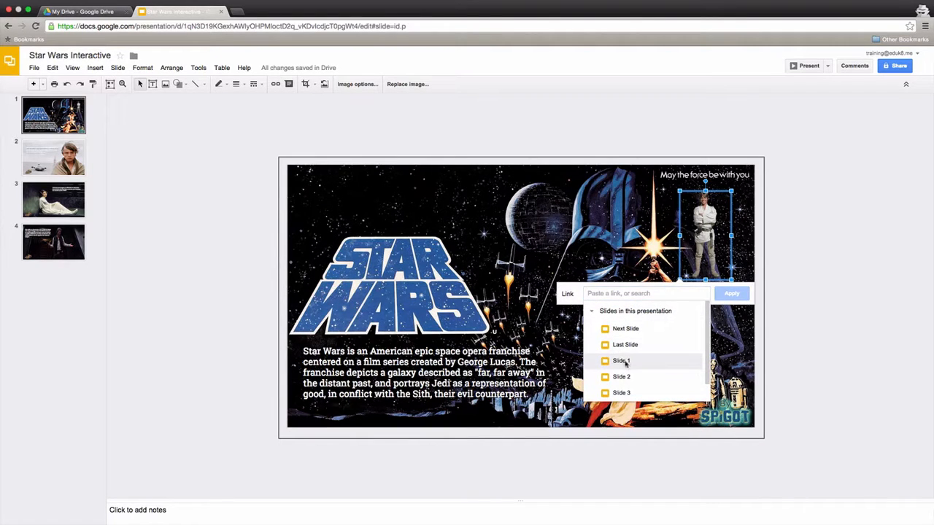
left_click(621, 377)
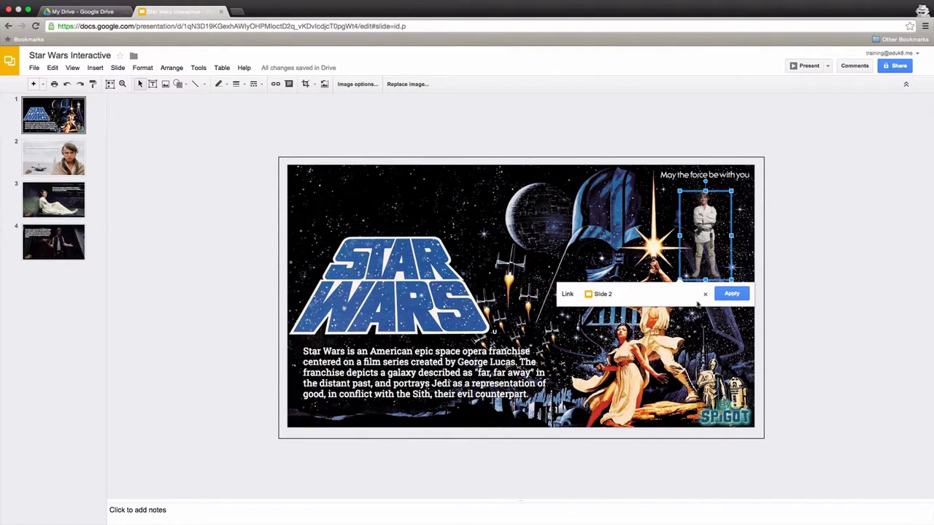
left_click(731, 294)
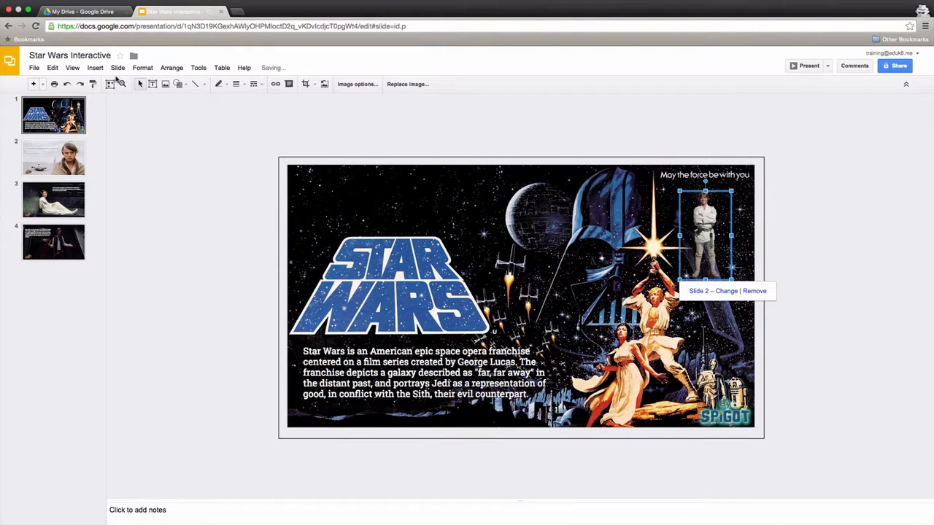
Insert PrincessLeia.png on slide 1, shrink it to about Luke's height and place it just left of the Luke image.
left_click(166, 85)
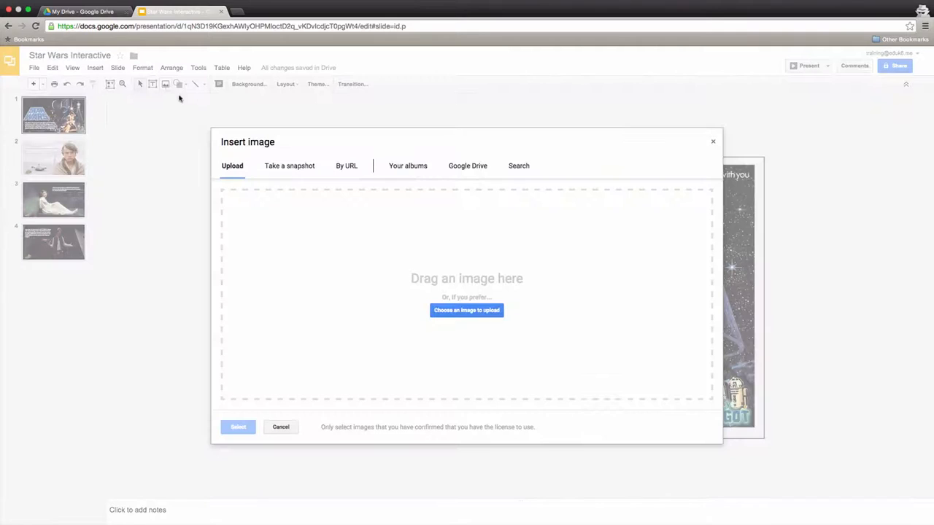
left_click(467, 311)
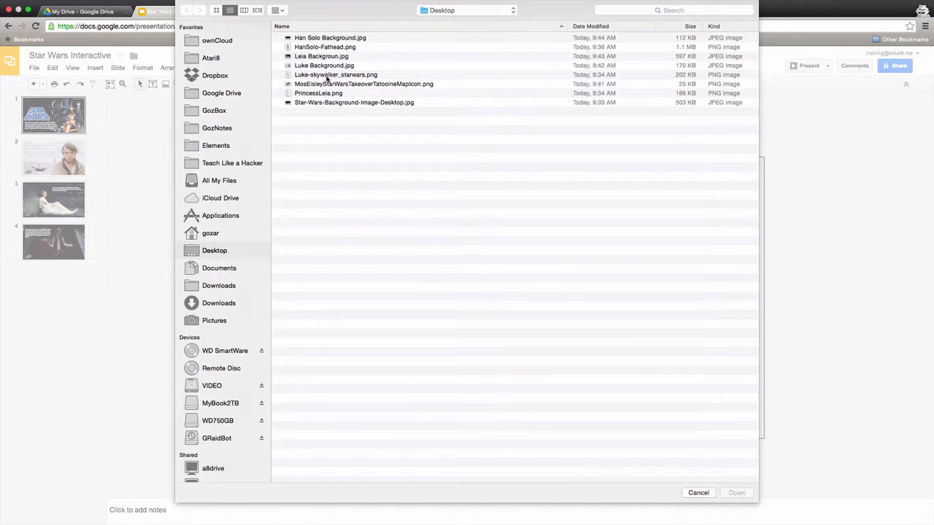
double_click(327, 93)
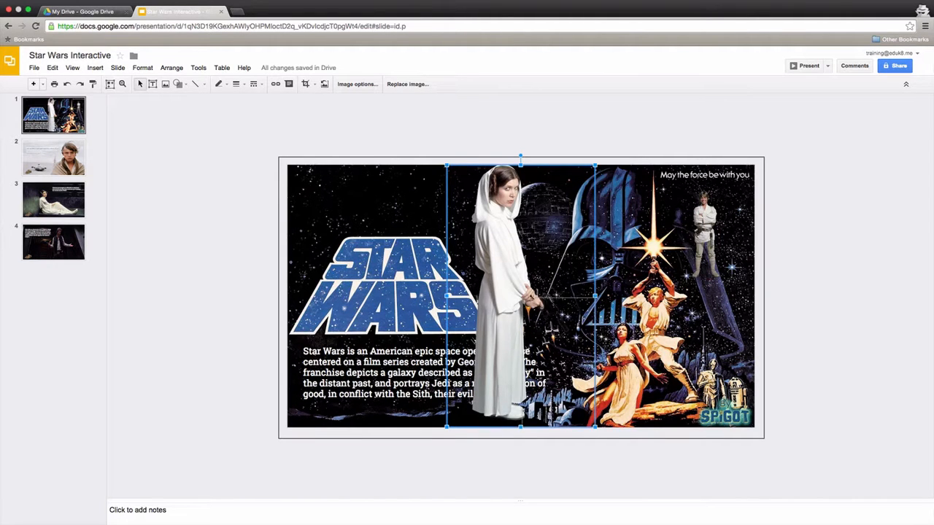
left_click_drag(540, 330, 541, 331)
left_click_drag(572, 380, 626, 208)
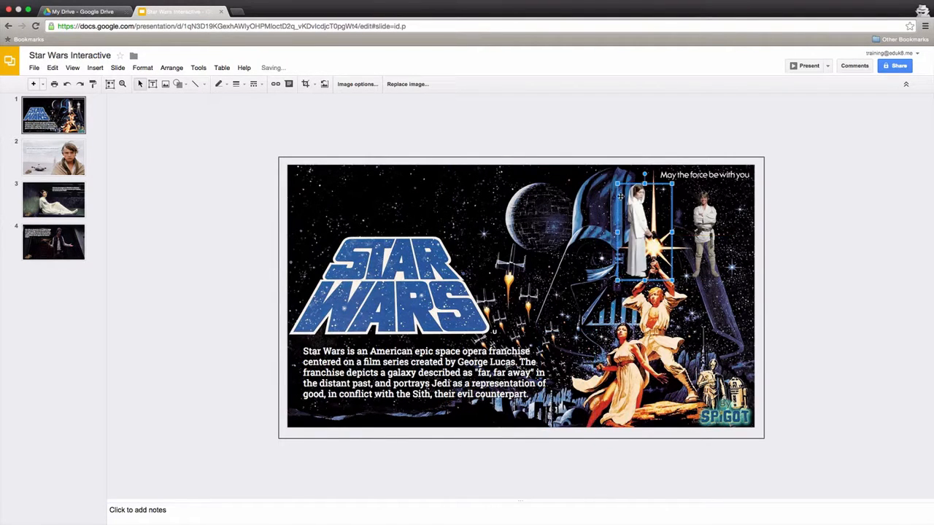
left_click_drag(619, 185, 625, 197)
left_click_drag(652, 231, 664, 225)
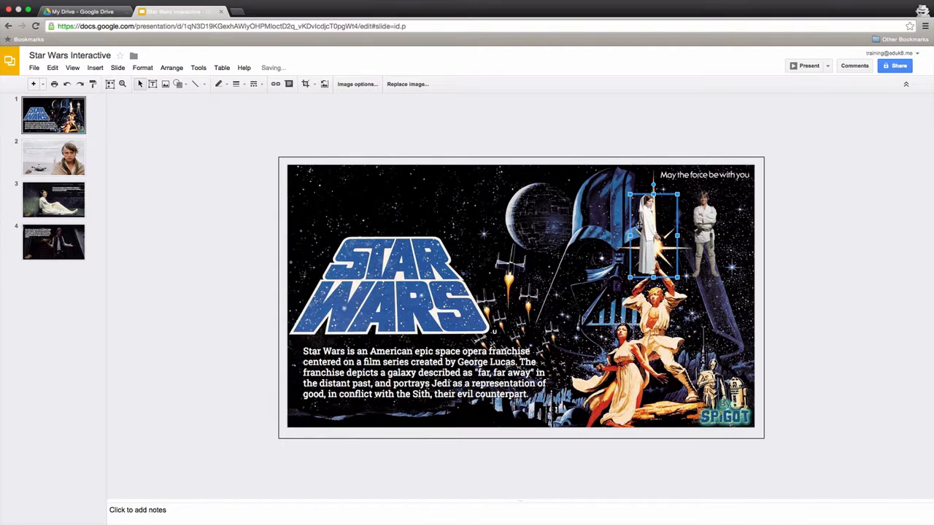
Link the small Princess Leia image on slide 1 to Slide 3.
left_click(276, 83)
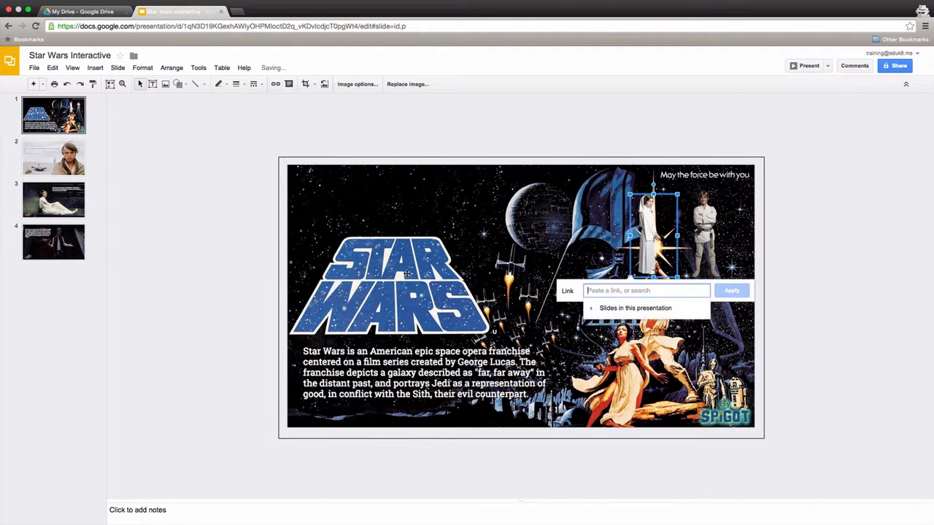
left_click(591, 308)
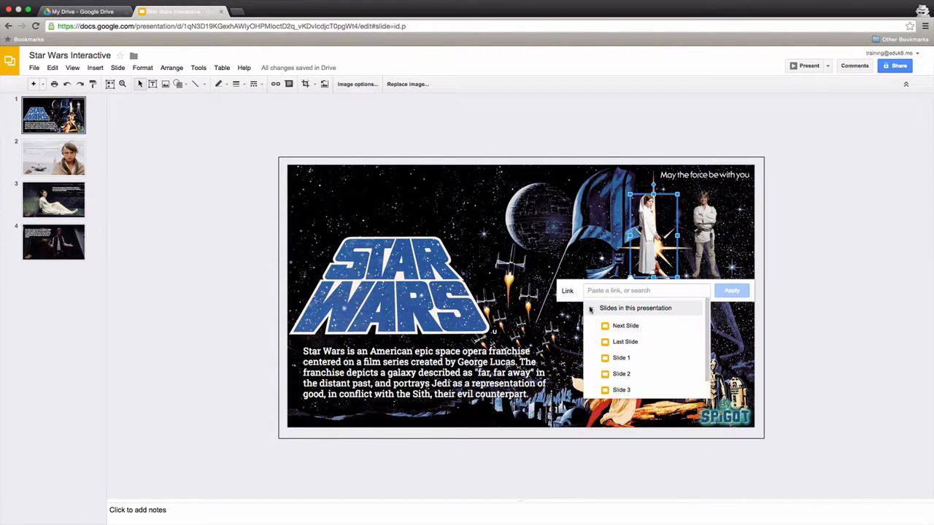
left_click(624, 389)
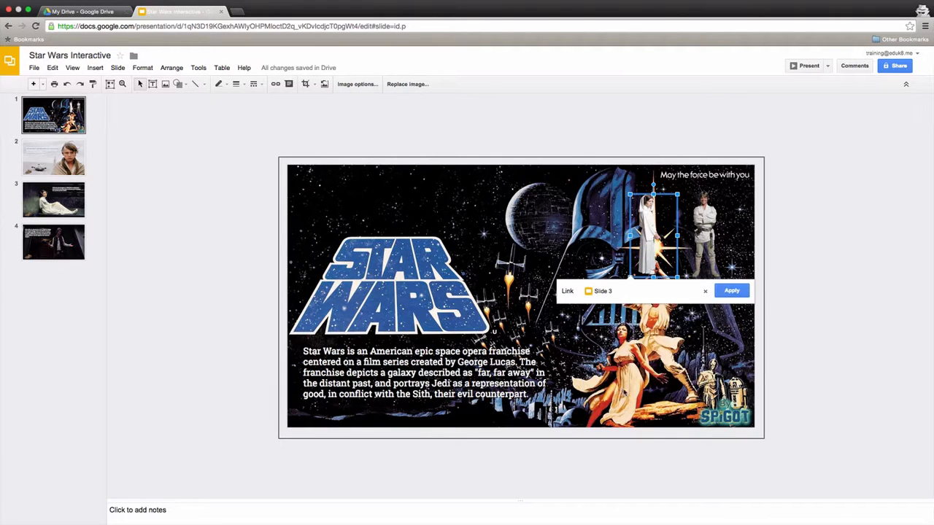
left_click(732, 291)
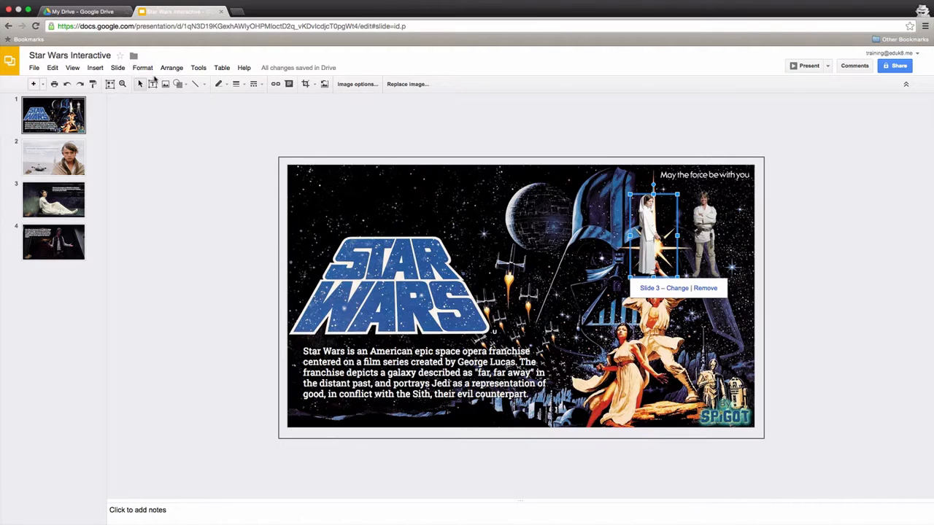
Insert HanSolo-Fathead.png on slide 1, shrink it to match the other figures, place it right of Leia and move Luke to Leia's left.
left_click(165, 84)
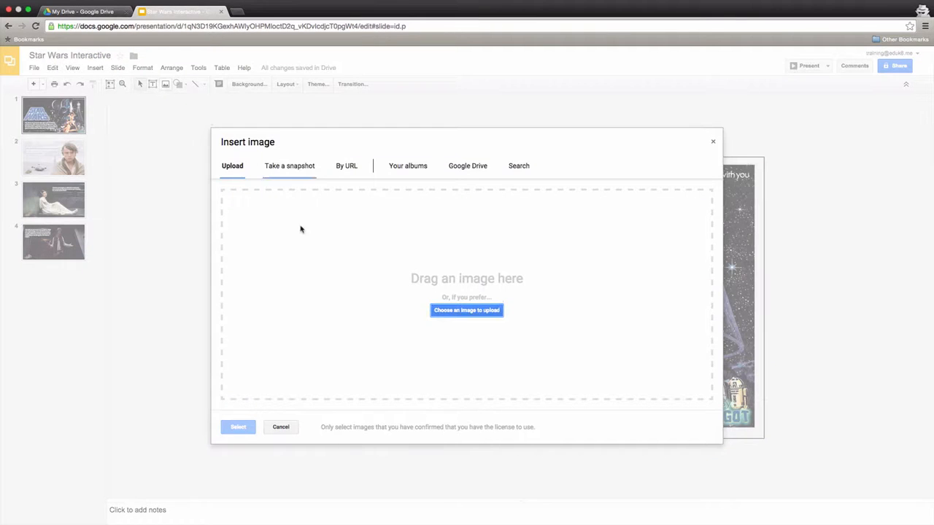
left_click(455, 310)
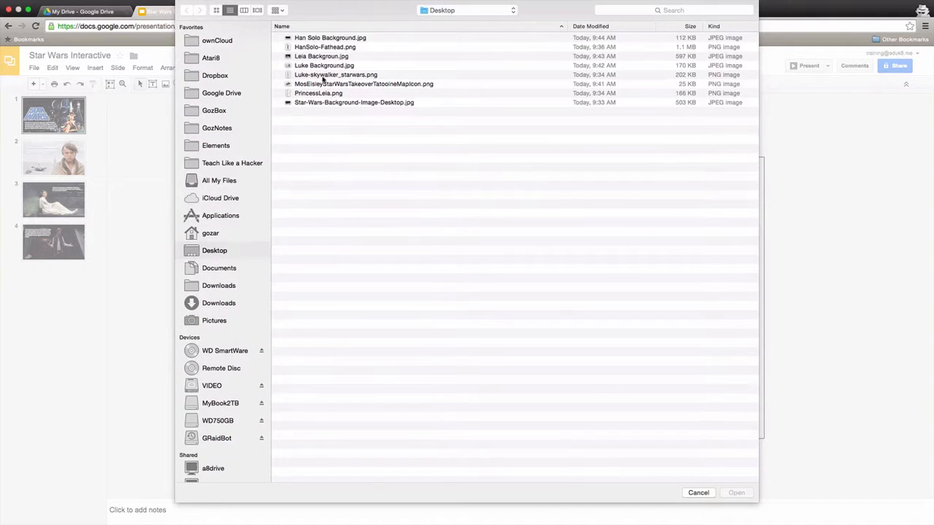
double_click(325, 47)
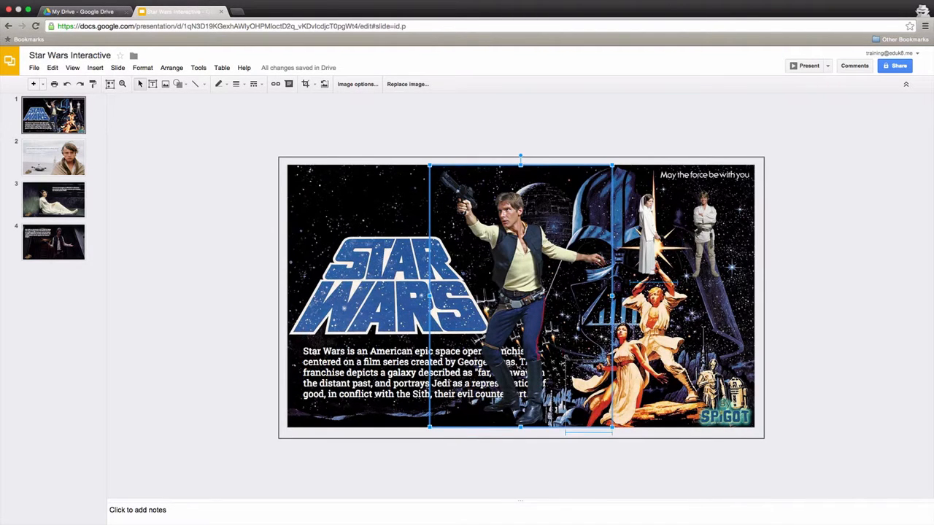
left_click_drag(430, 165, 565, 360)
left_click_drag(590, 399, 602, 228)
left_click(733, 224)
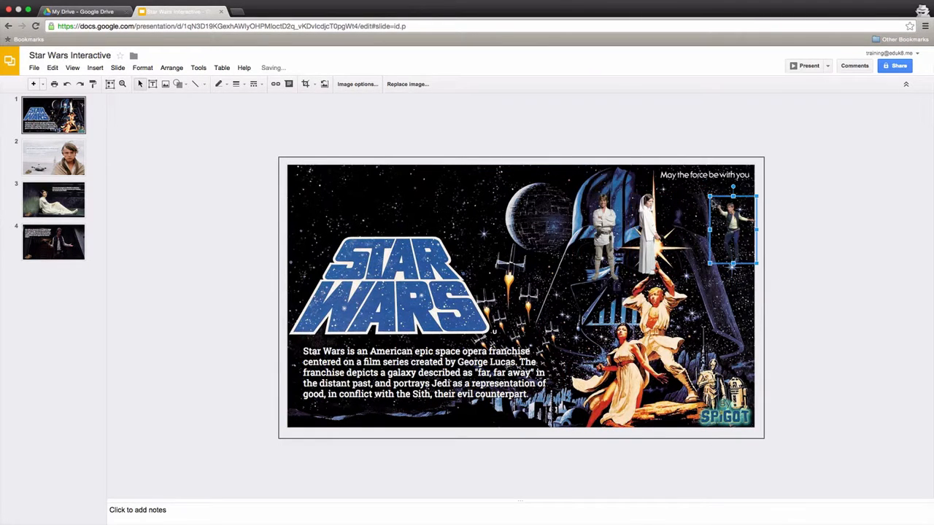
left_click_drag(709, 196, 717, 224)
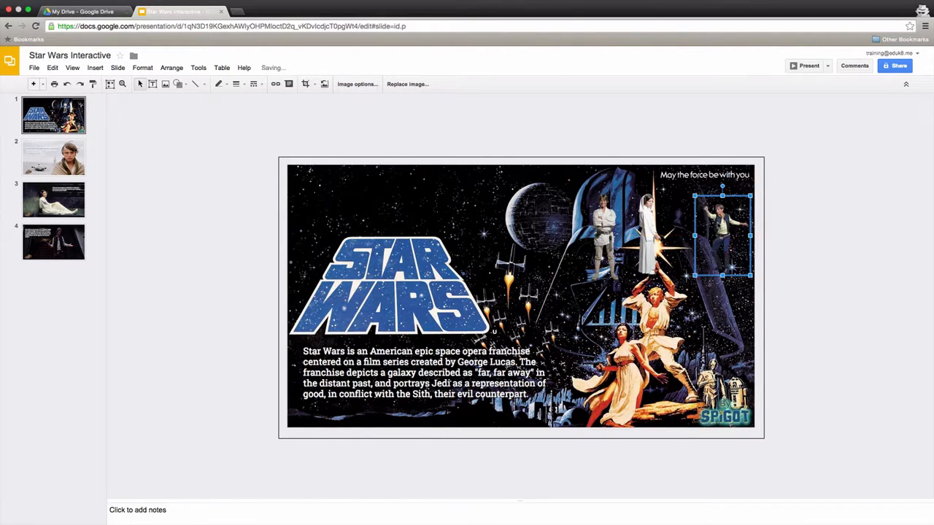
left_click(276, 84)
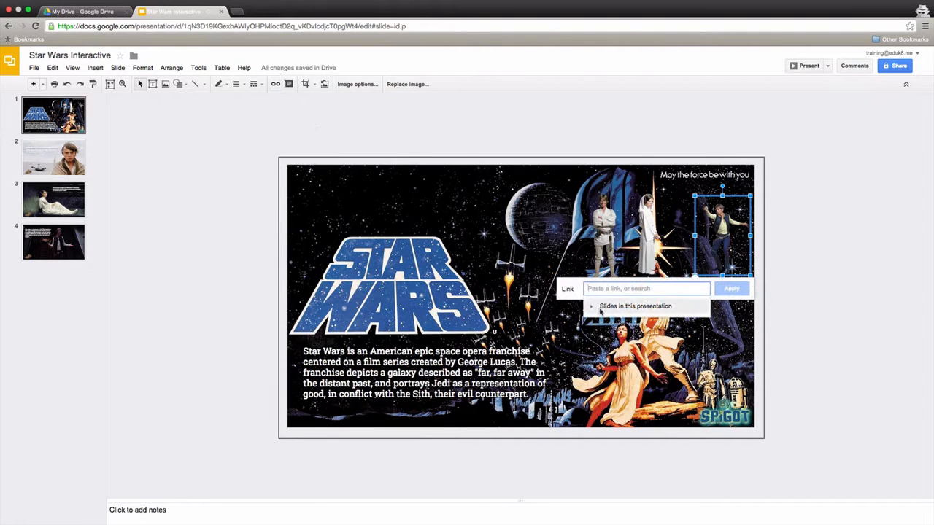
left_click(593, 307)
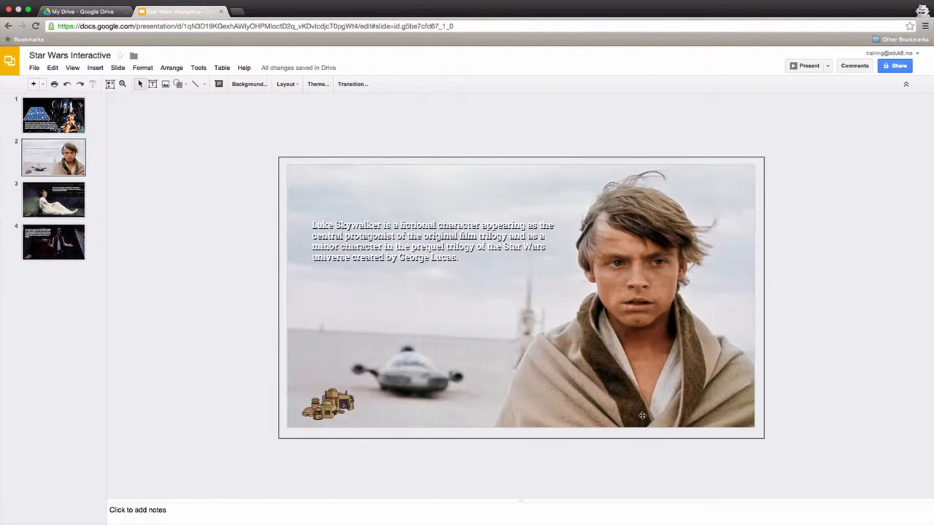
left_click(49, 121)
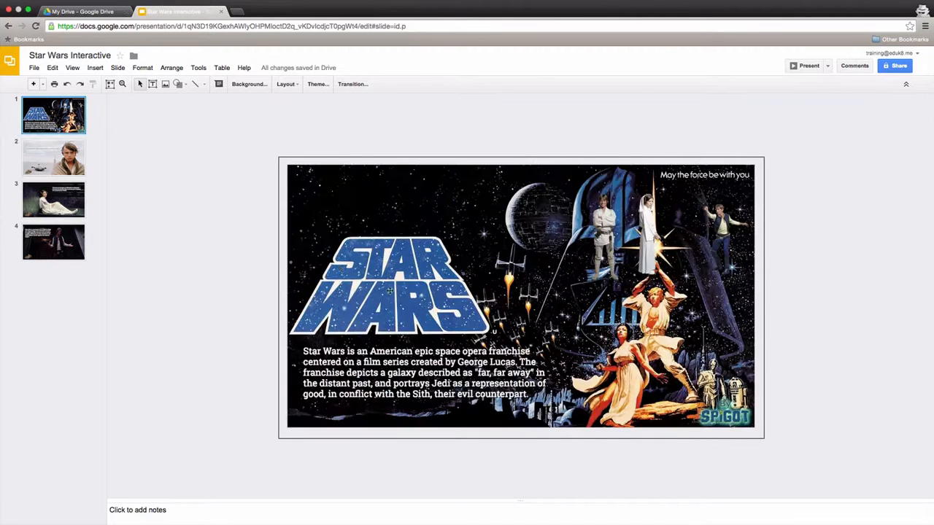
Link the small Han Solo image on slide 1 to Slide 4.
left_click(730, 234)
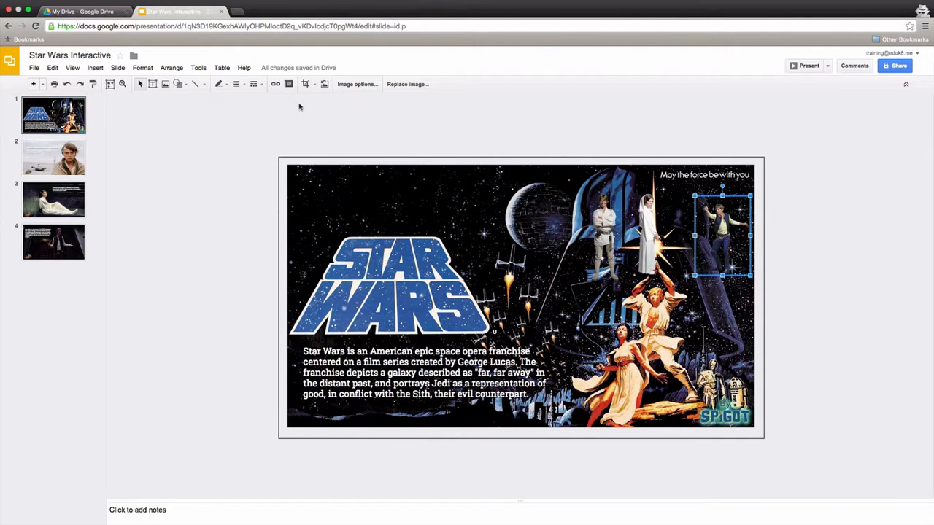
left_click(276, 84)
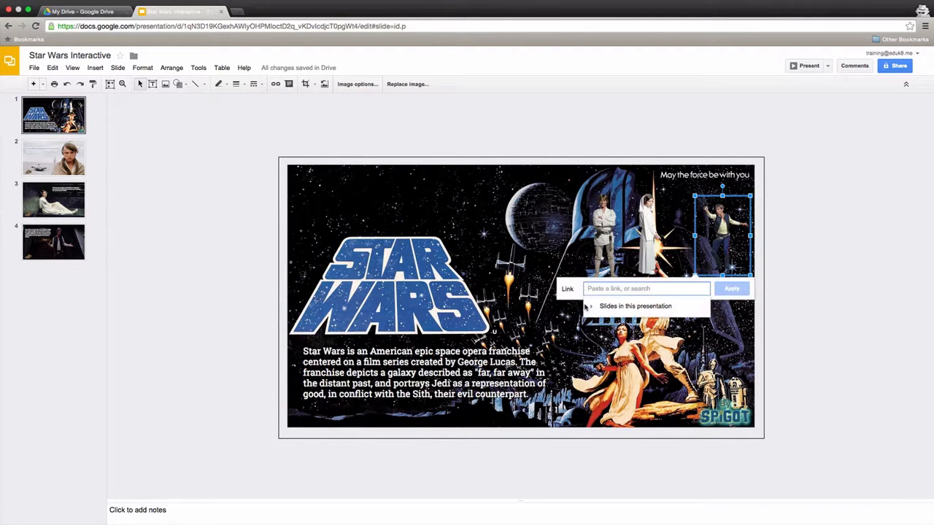
left_click(606, 307)
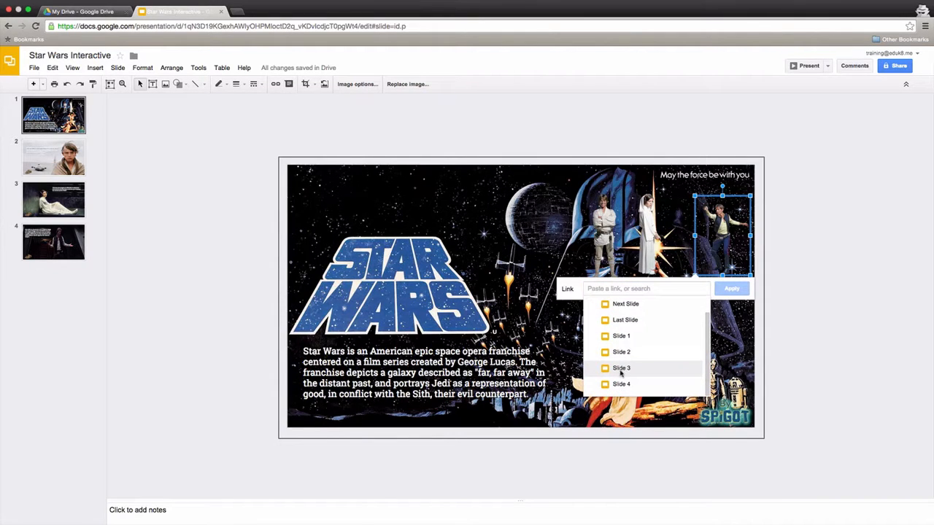
left_click(621, 385)
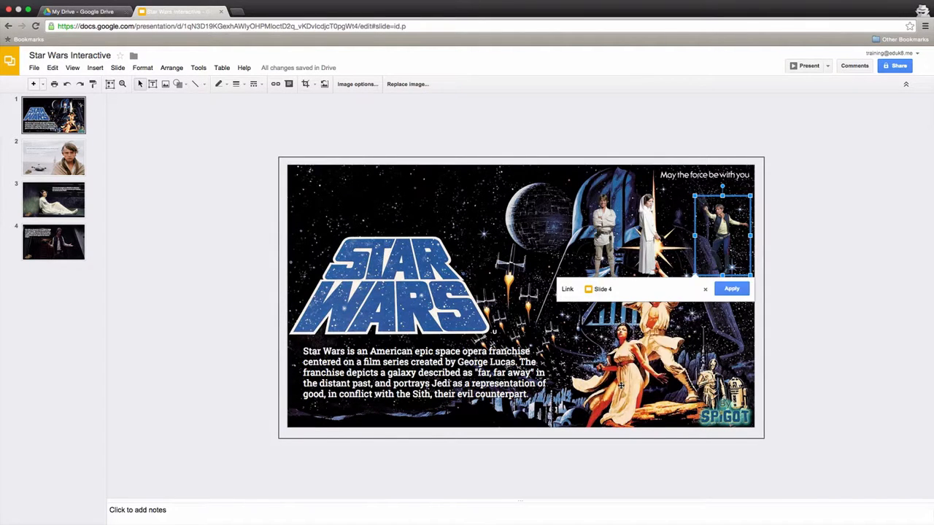
left_click(730, 289)
Shift the Princess Leia image on slide 1 slightly right and nudge the Luke Skywalker image a little right to even out the spacing.
left_click(657, 236)
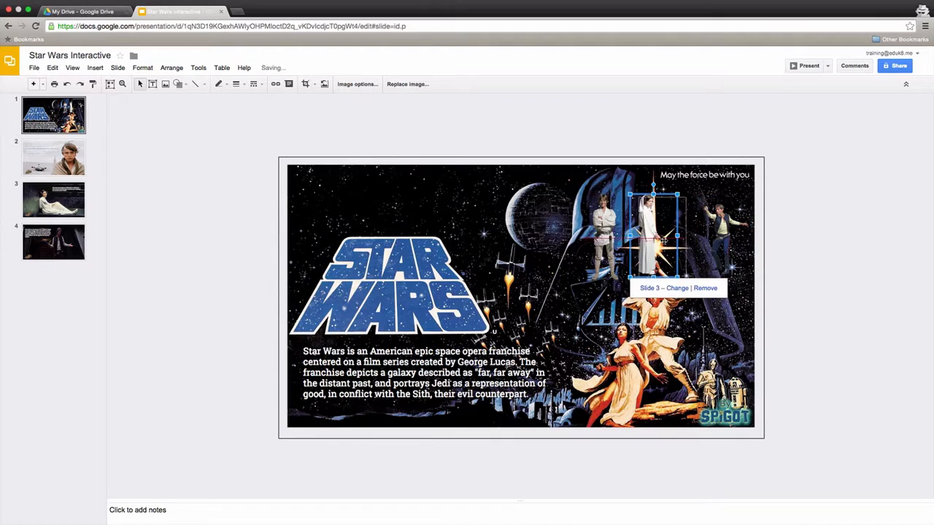
left_click(610, 244)
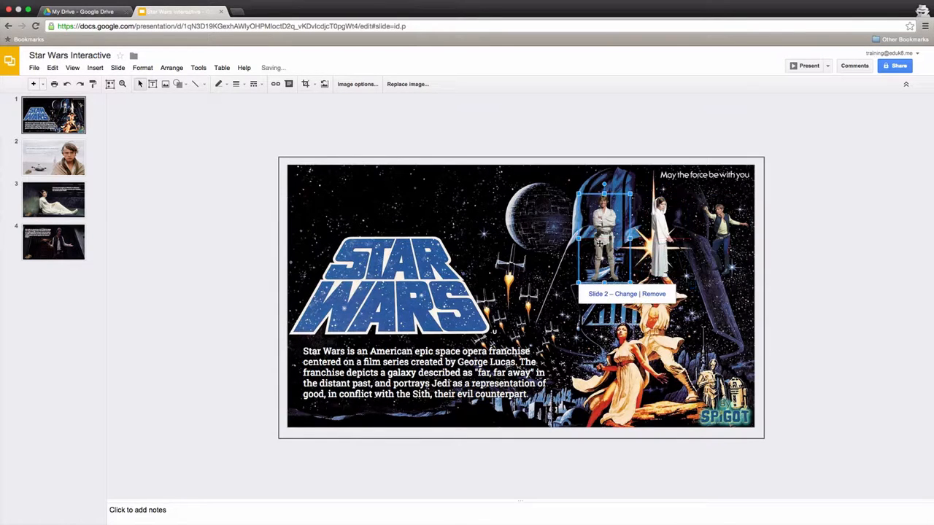
left_click_drag(613, 246, 602, 246)
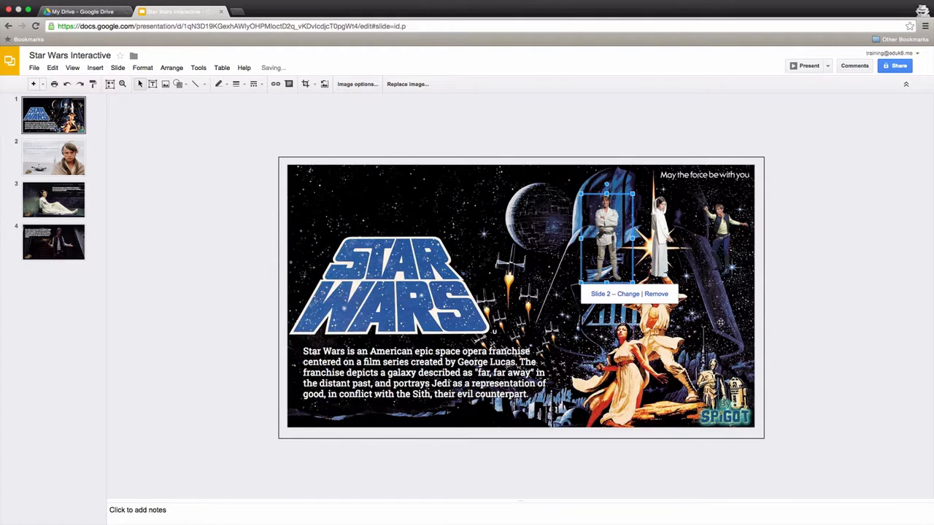
left_click(845, 308)
Enlarge the Han Solo image on slide 1 slightly to match the other figures' height and align it beside Leia.
left_click(707, 244)
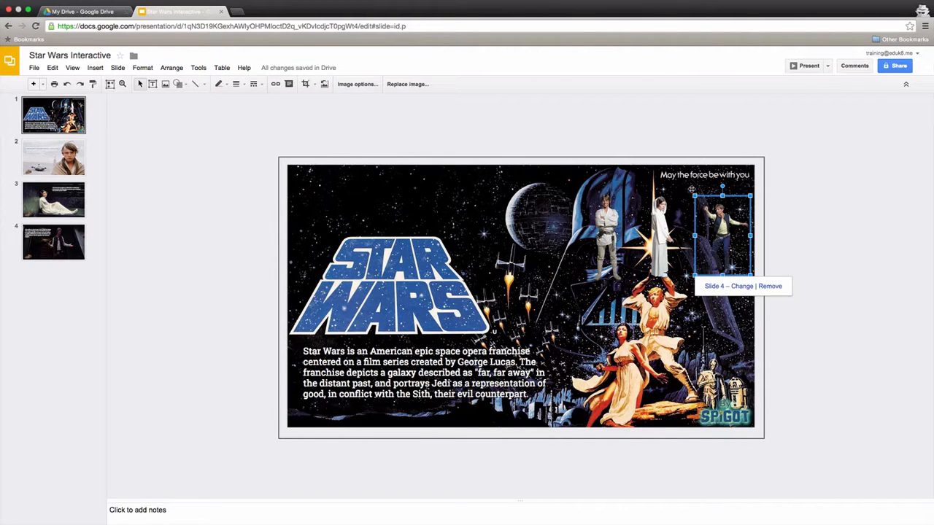
mouse_move(694, 196)
left_mouse_down()
mouse_move(684, 175)
mouse_move(688, 187)
left_mouse_up()
left_click_drag(719, 218, 717, 222)
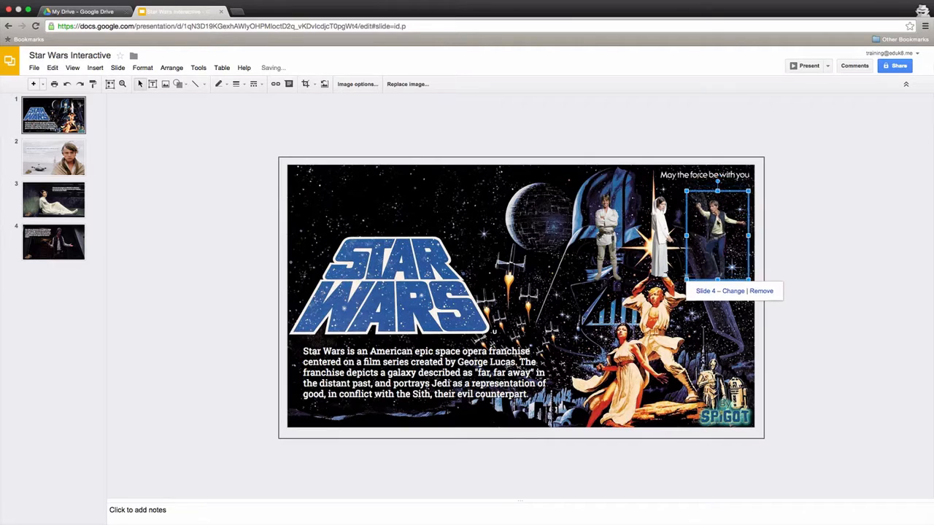
left_click(816, 245)
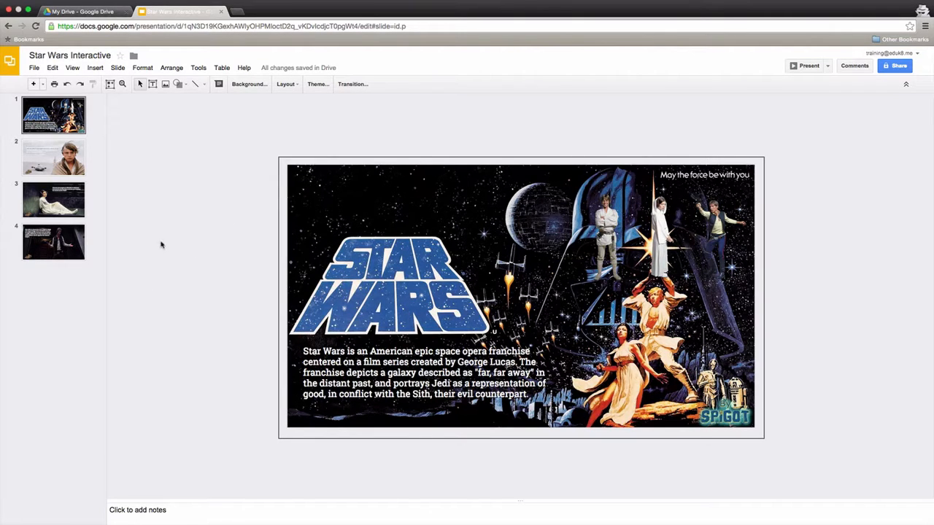
Check the slide link attached to each of the Luke, Leia and Han Solo images on slide 1.
left_click(616, 230)
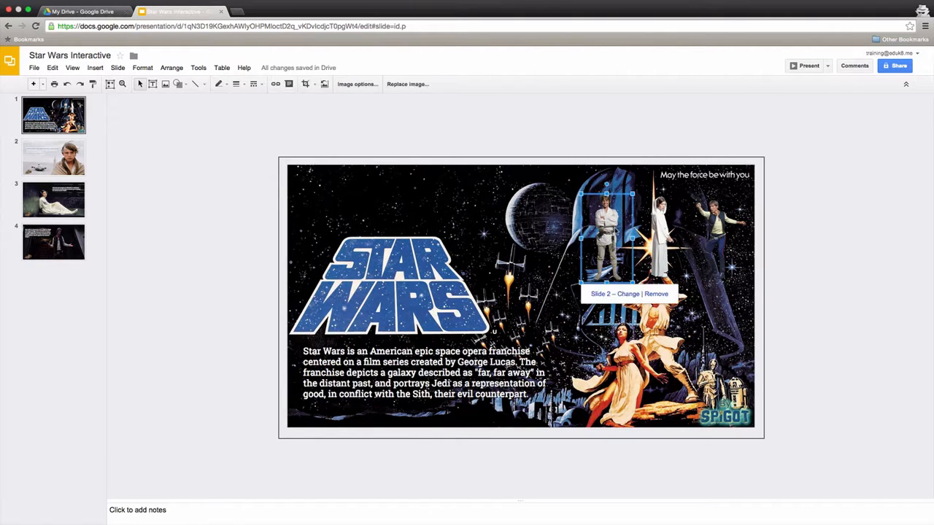
left_click(657, 245)
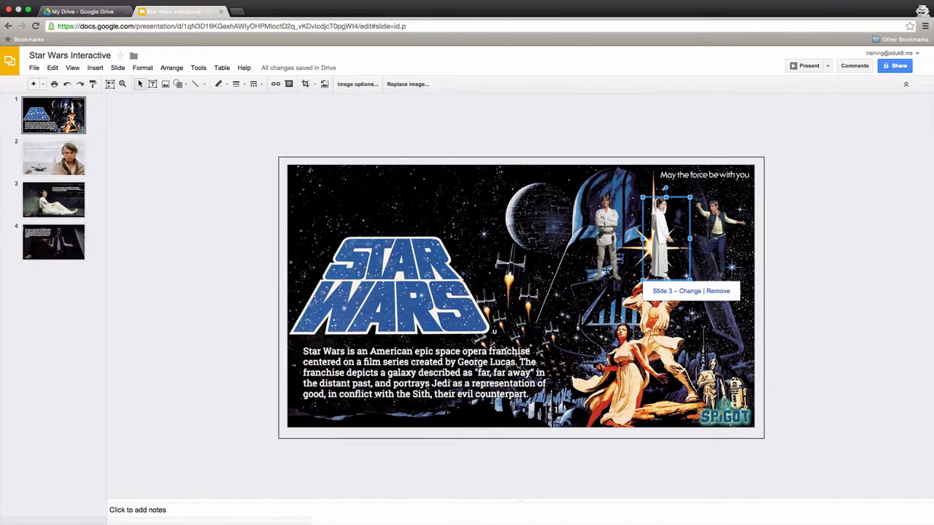
left_click(716, 235)
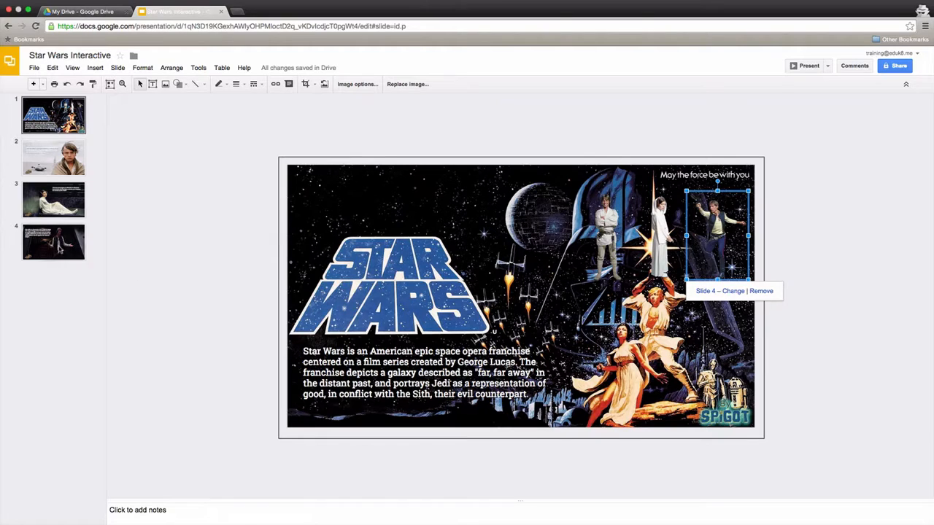
Present the slideshow, test the Princess Leia and Han Solo links and the home icons on their slides, and exit the presentation.
left_click(806, 67)
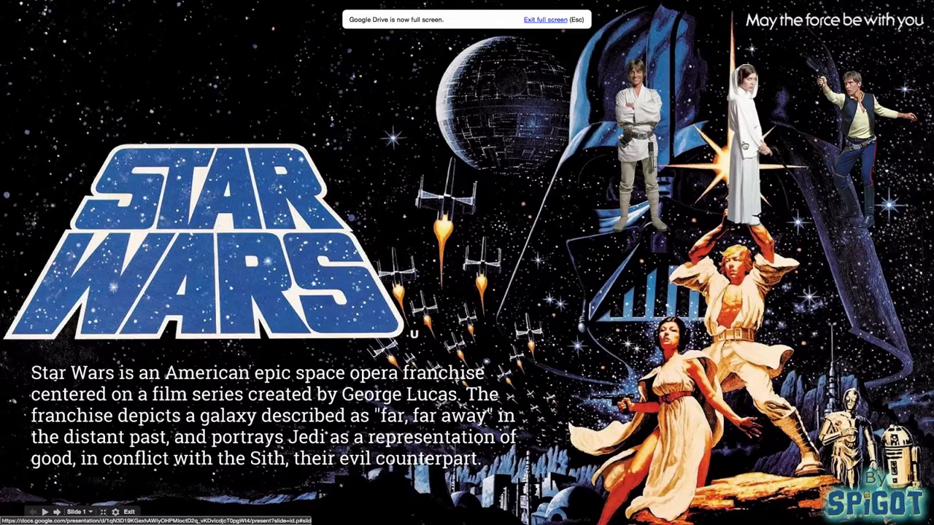
left_click(745, 146)
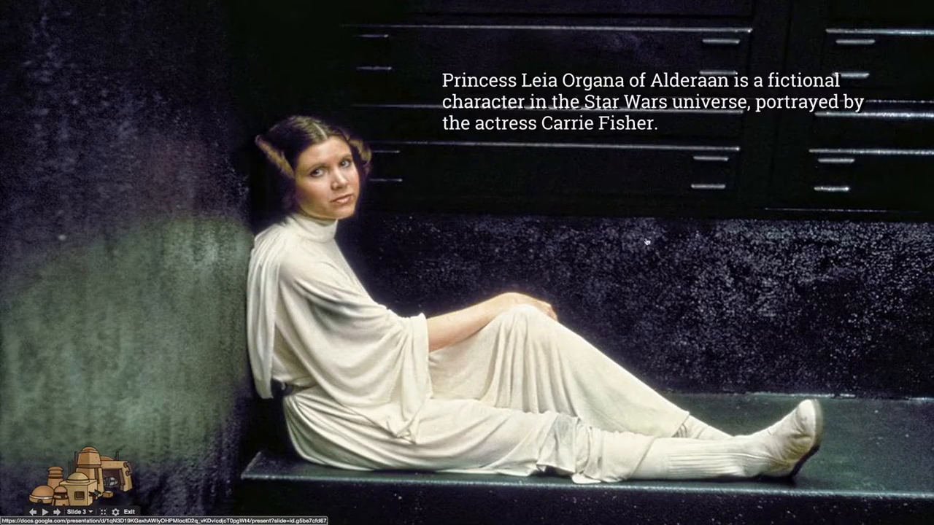
left_click(92, 475)
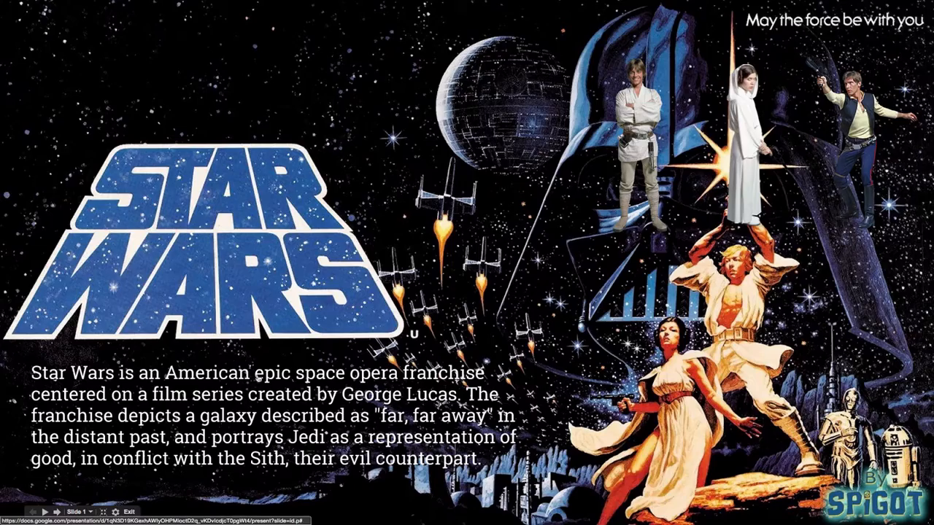
left_click(865, 132)
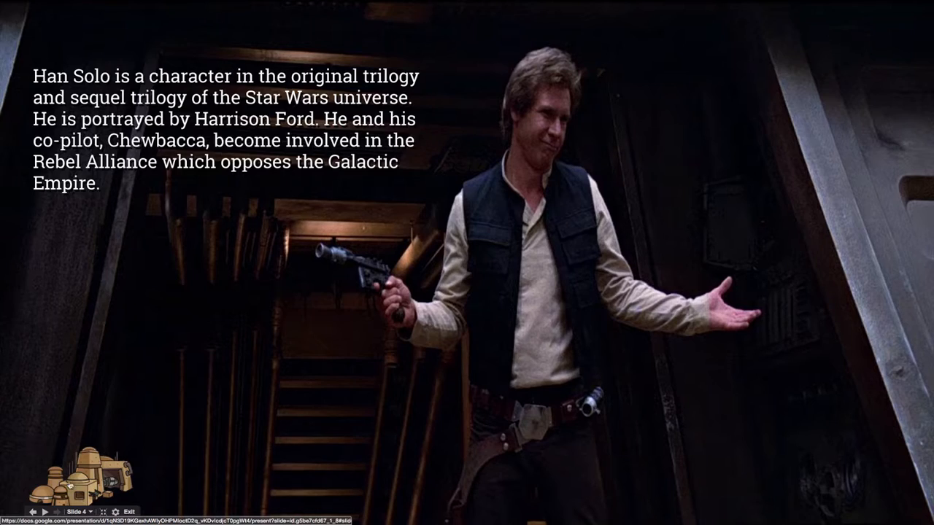
left_click(95, 478)
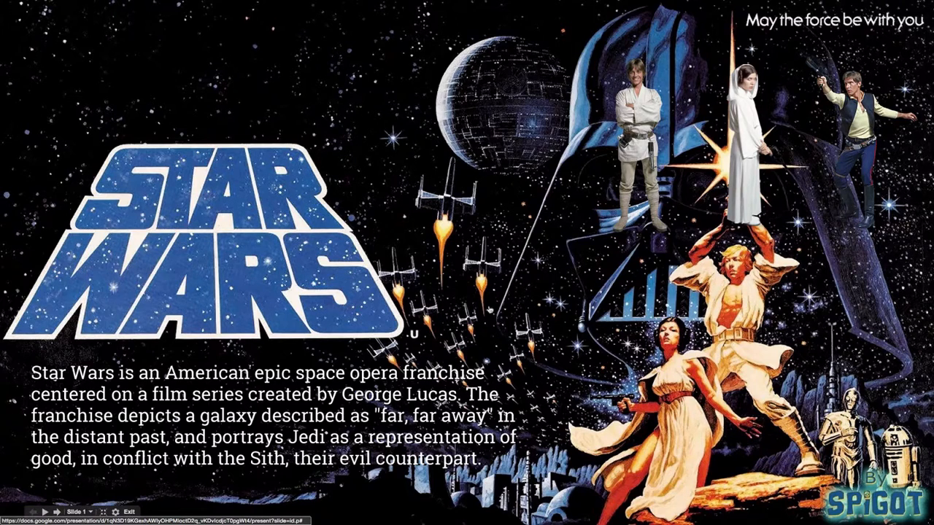
key("Escape")
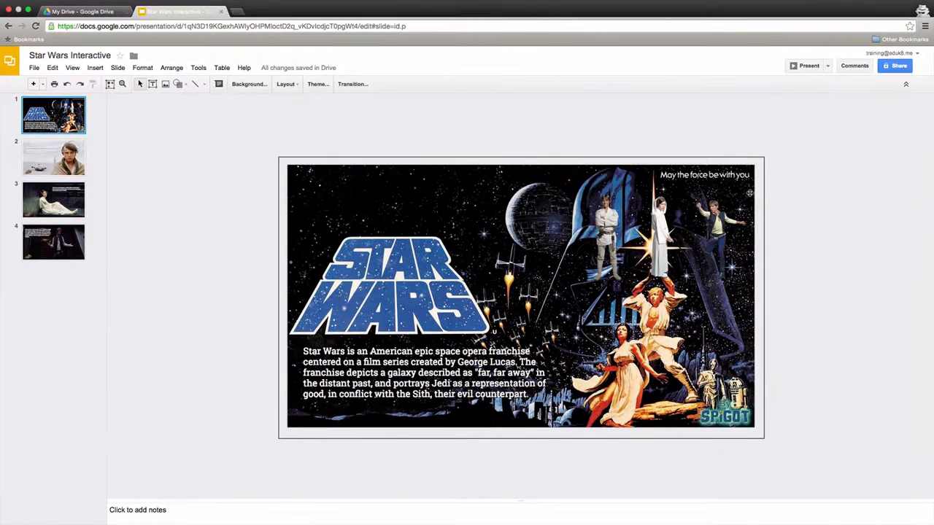
Review the Publish to the web options, including published content and settings, and the Share with others options, closing both without publishing or sharing.
left_click(34, 67)
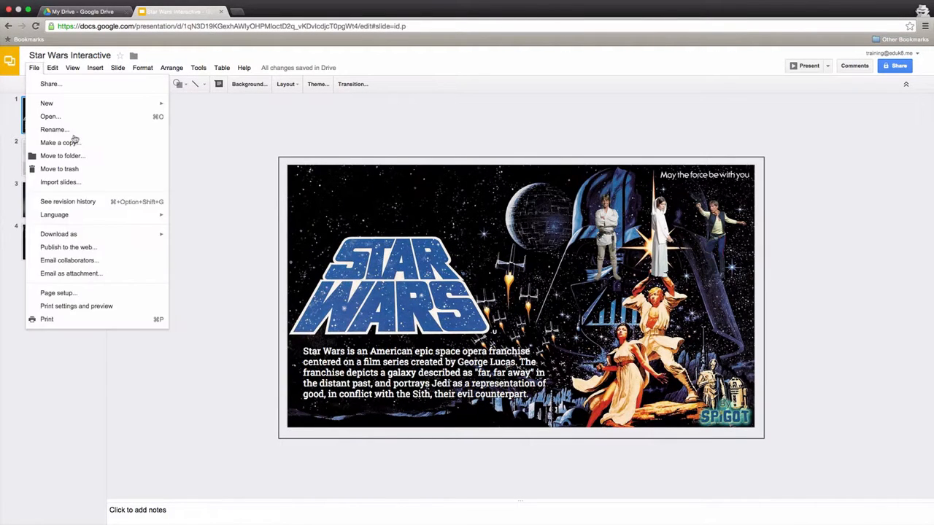
mouse_move(53, 68)
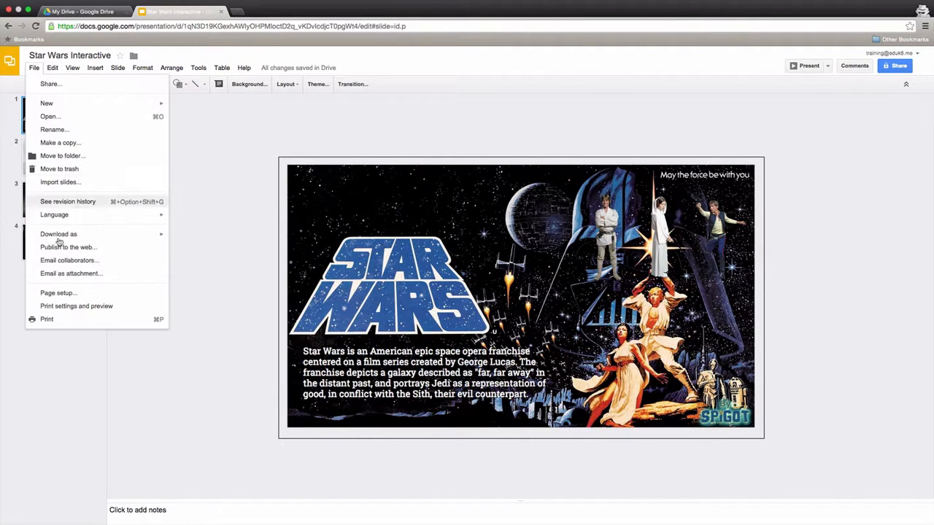
left_click(60, 249)
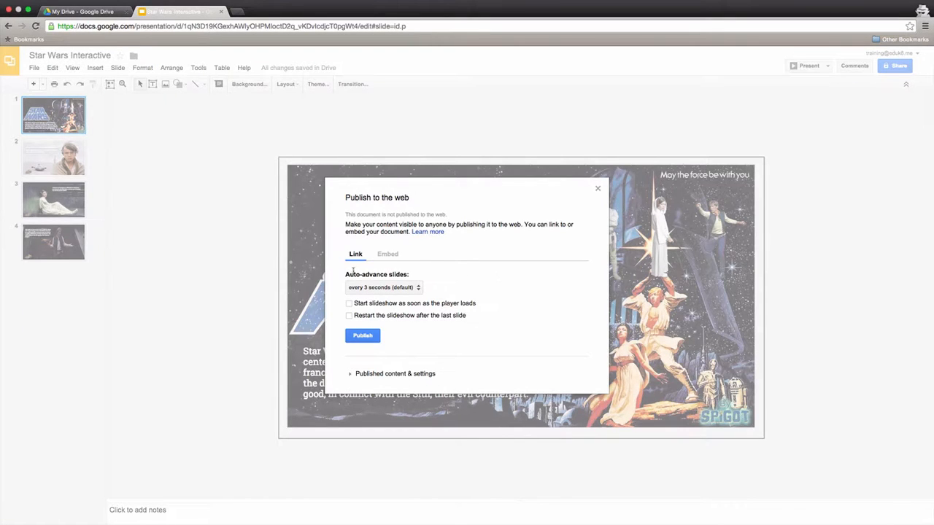
left_click(348, 375)
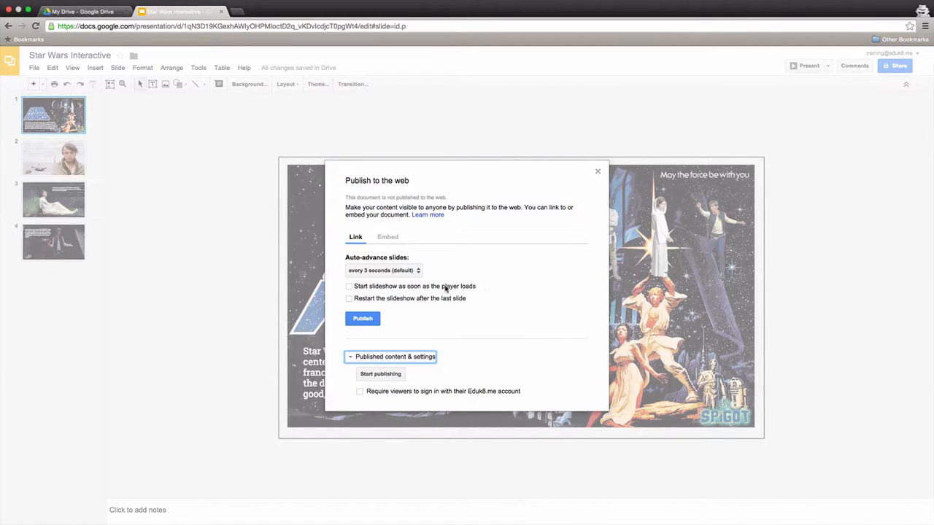
left_click(599, 172)
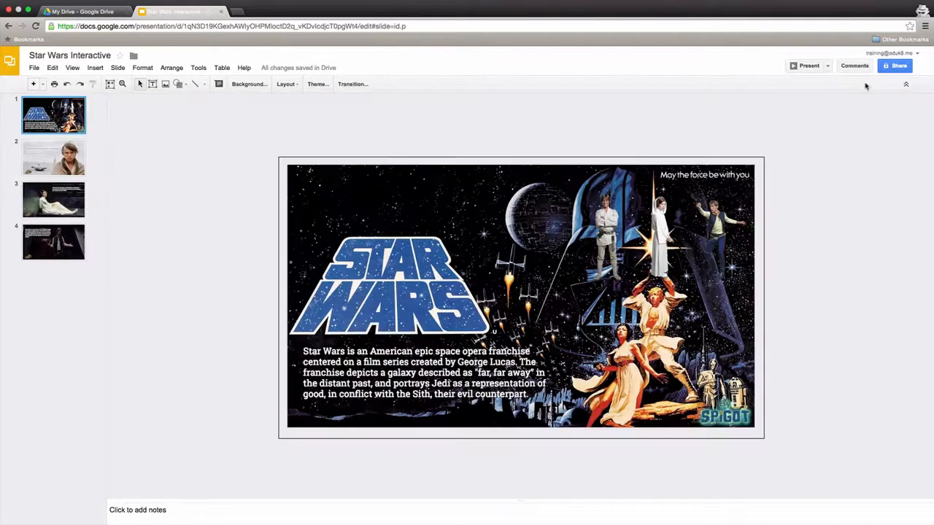
left_click(899, 65)
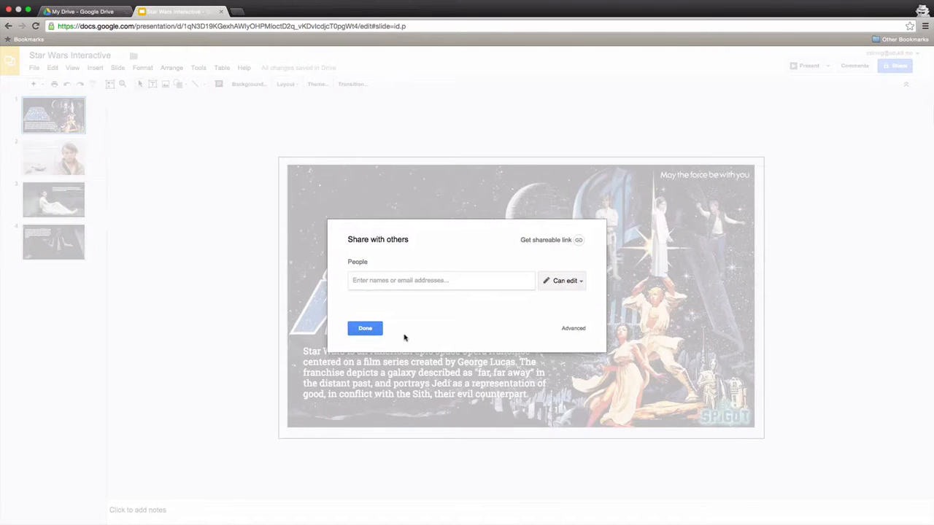
left_click(367, 328)
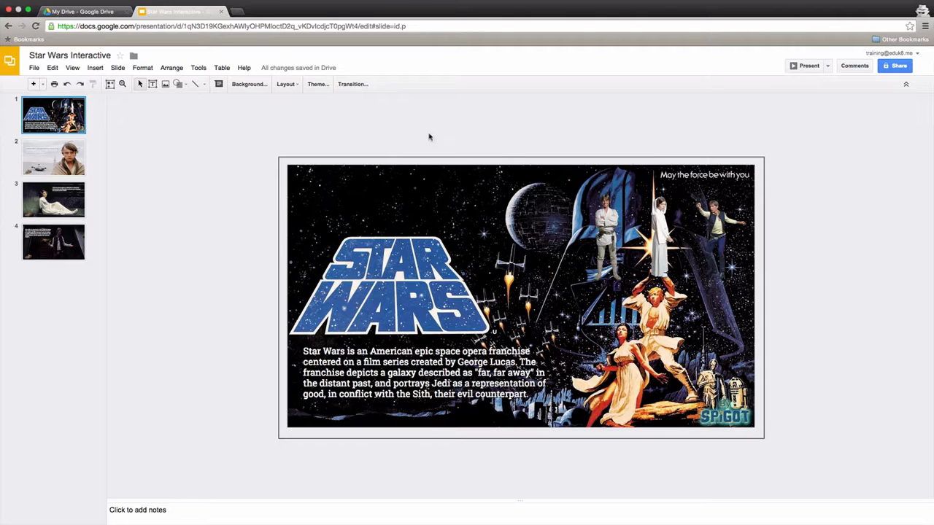
Present the slideshow from slide 1, advance to the Luke Skywalker slide and exit the presentation.
left_click(800, 70)
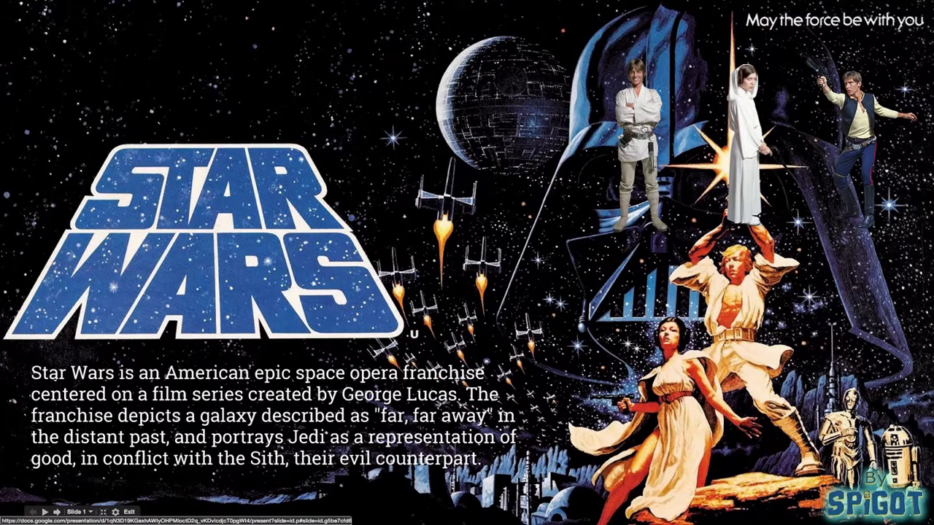
key("Right")
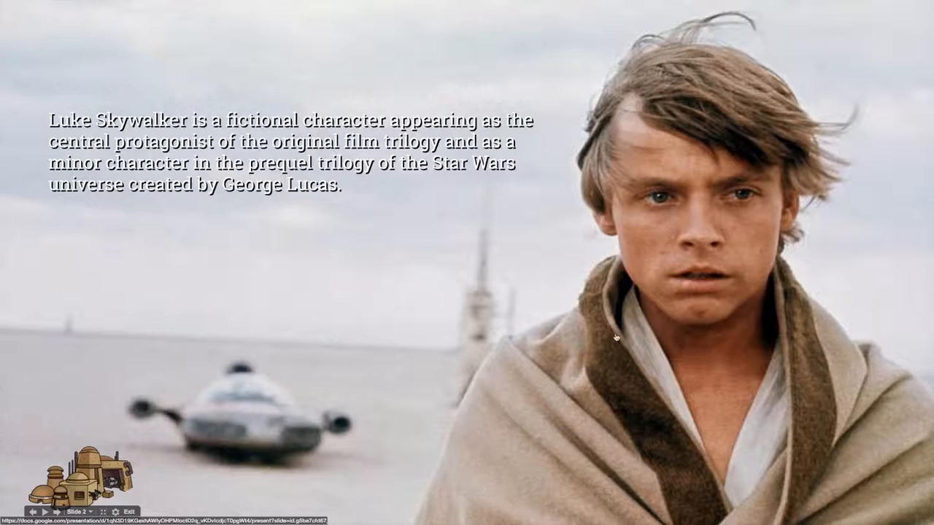
key("Escape")
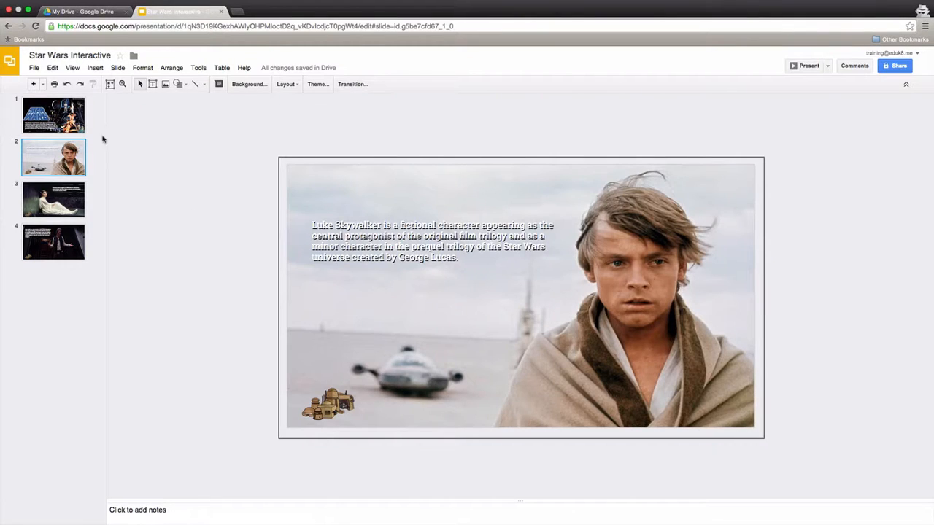